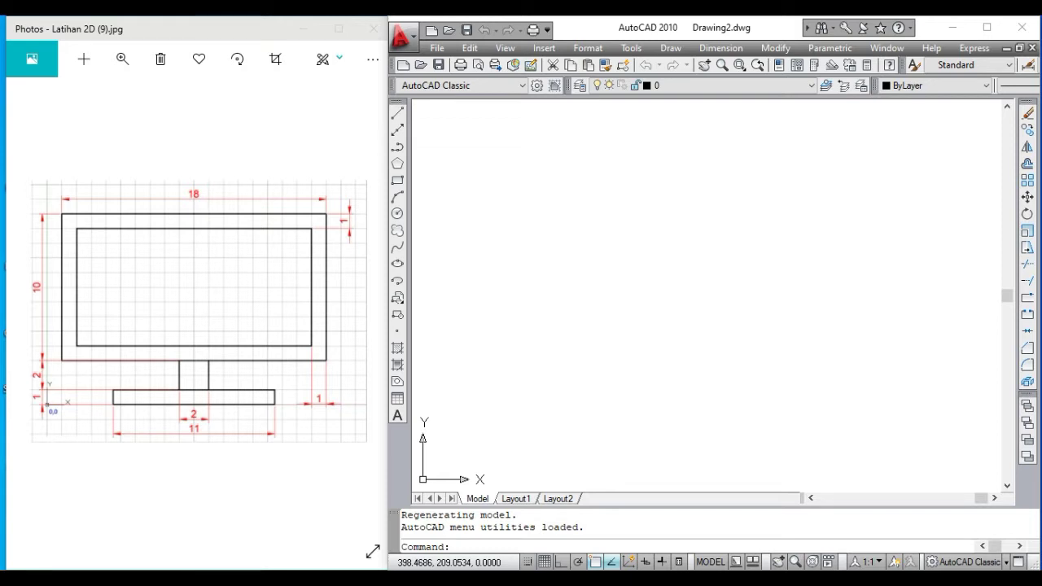
Step: Start the MVSETUP routine and decline the paper space setup
click(9, 171)
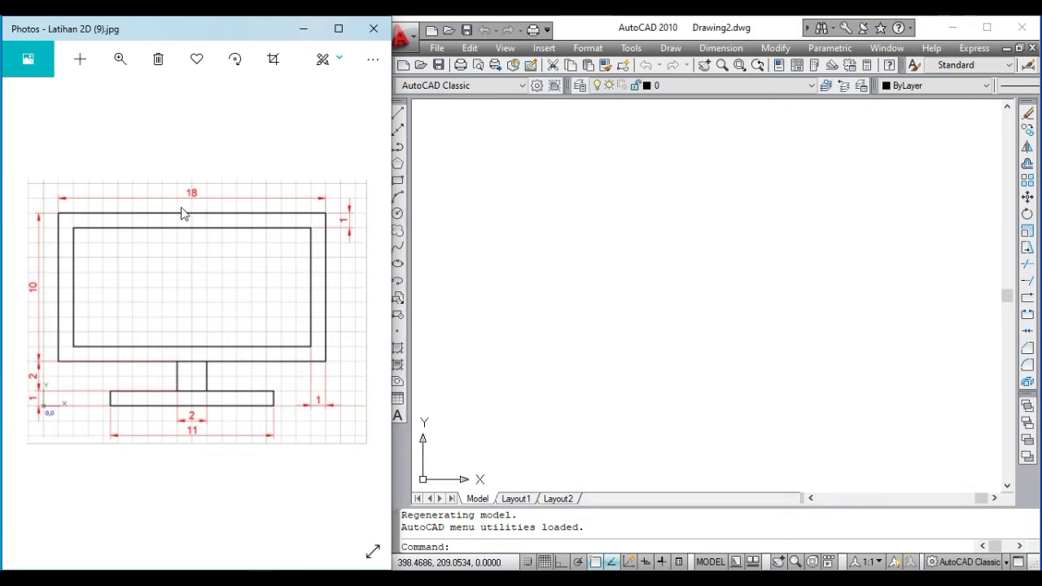
click(653, 258)
key(Escape)
key(Escape)
text(mv)
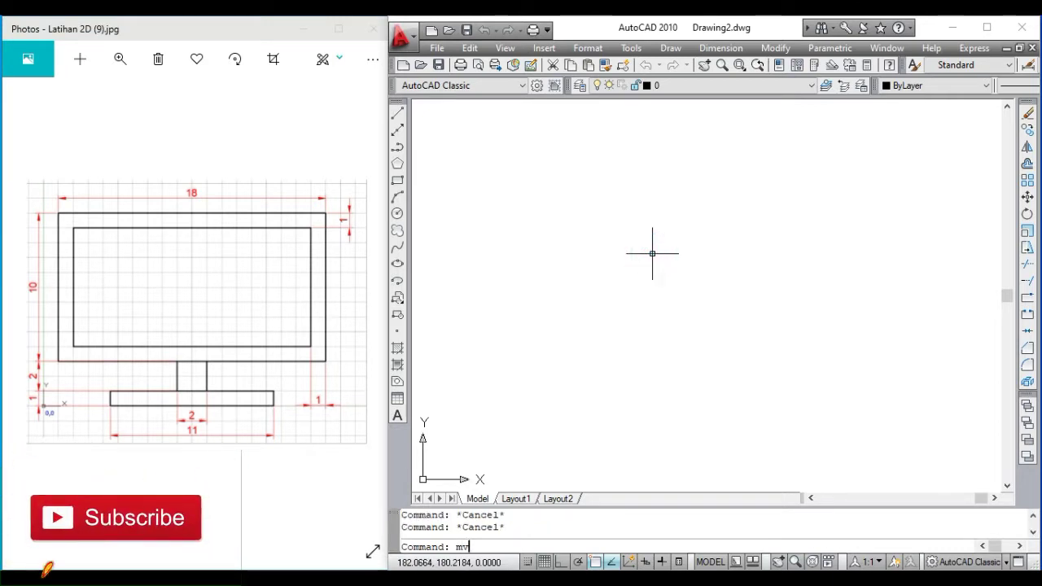
text(se)
text(tu)
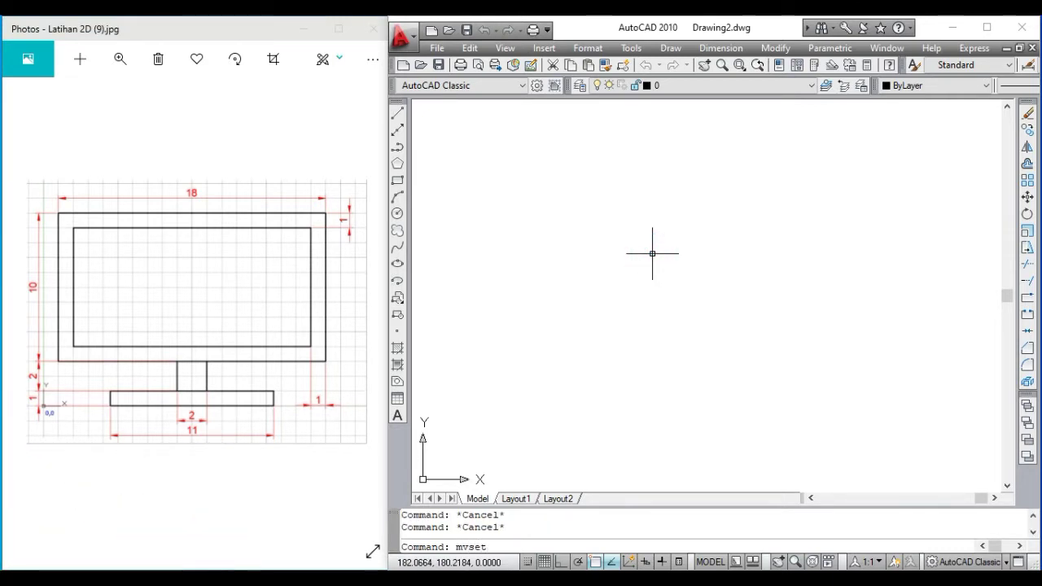
text(p)
key(Return)
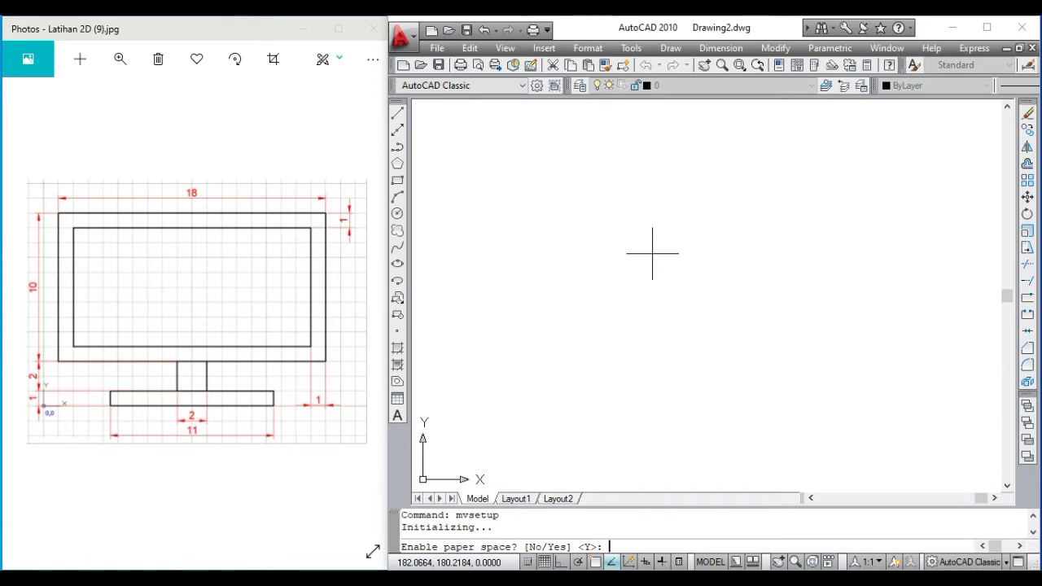
text(n)
key(Return)
key(Return)
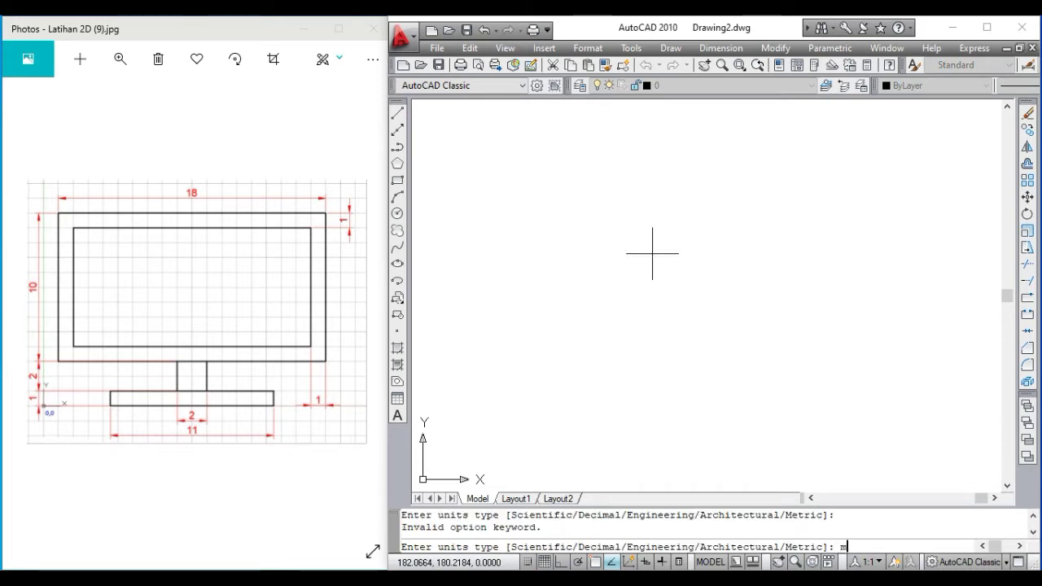
Step: Choose metric units at scale 1 with a 20 by 20 paper size
key(Return)
text(1)
key(Return)
text(20)
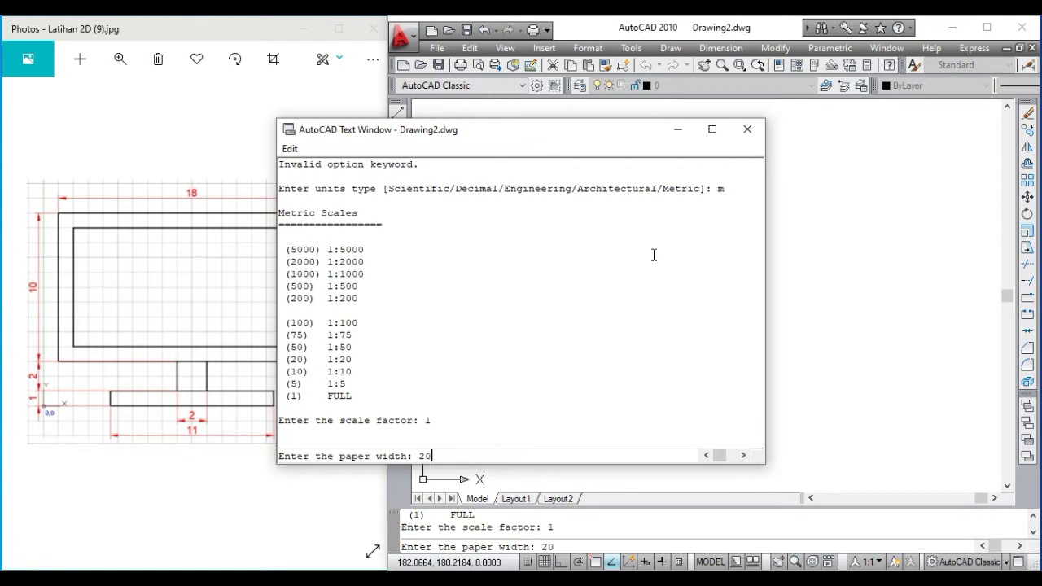
key(Return)
text(20)
key(Return)
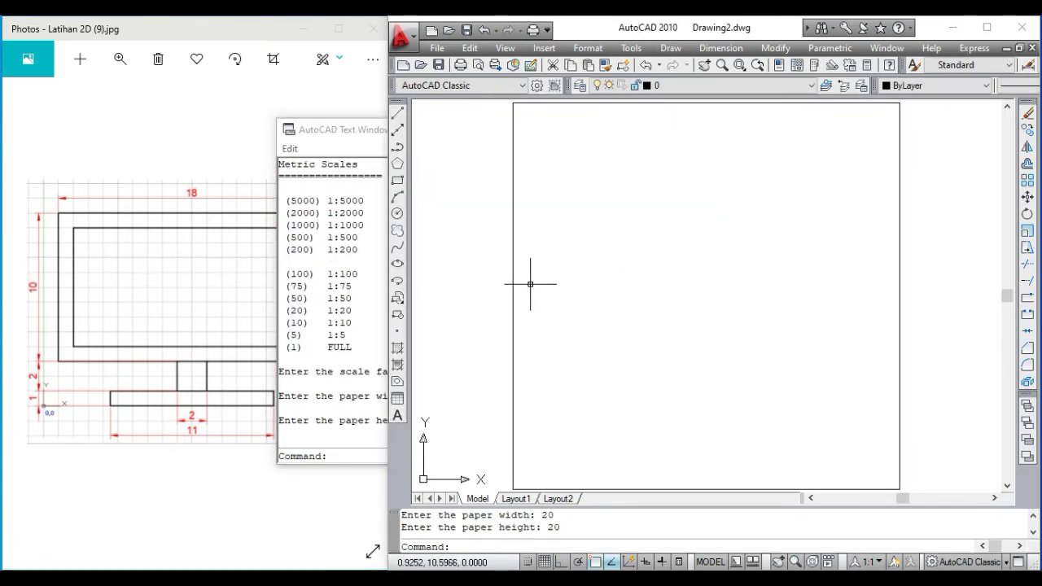
Step: Erase all objects to remove the generated border, then close the Text Window
text(e)
key(Return)
text(al)
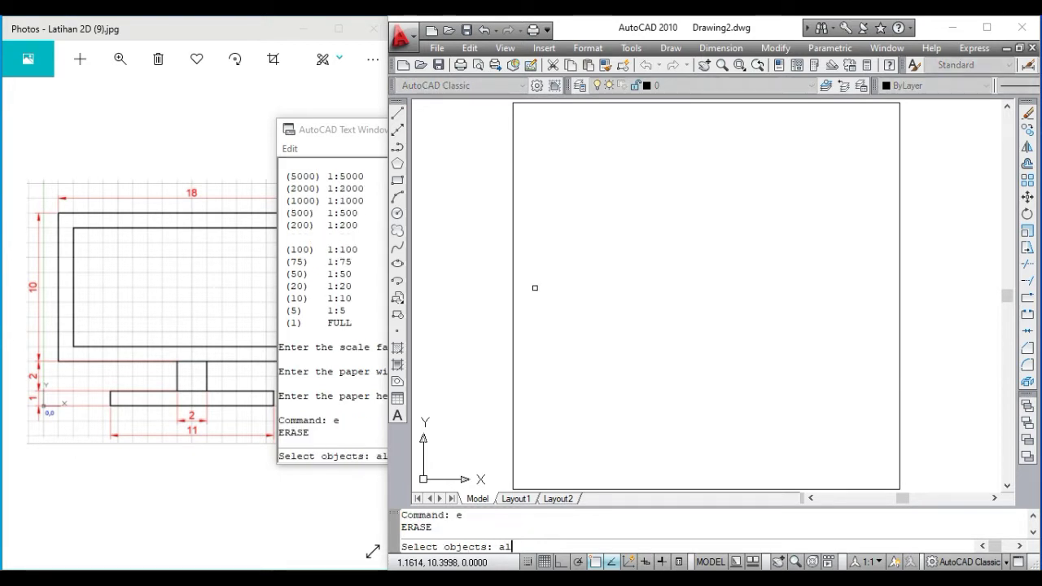
key(Return)
key(Return)
click(324, 132)
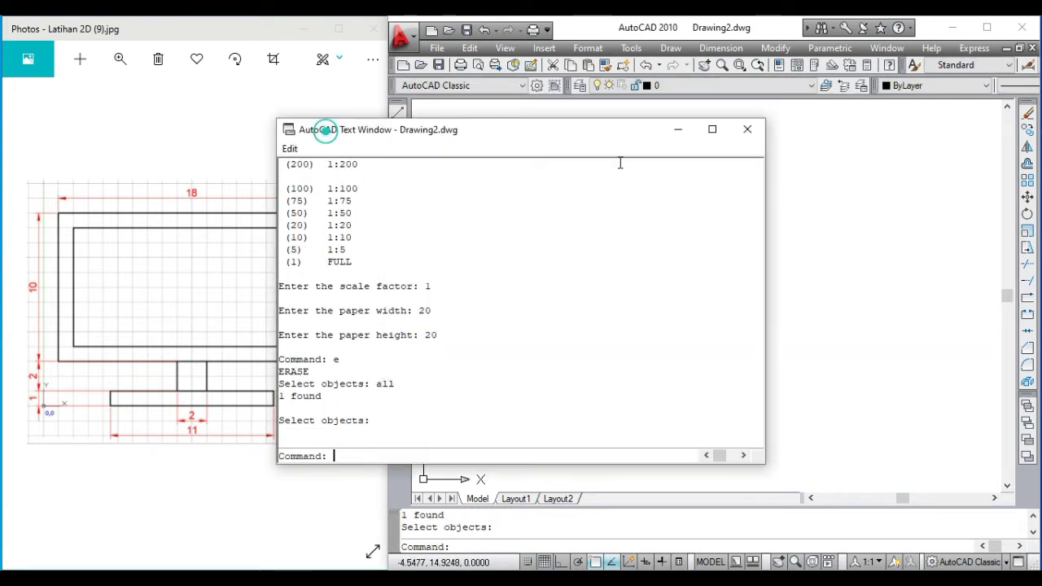
click(747, 139)
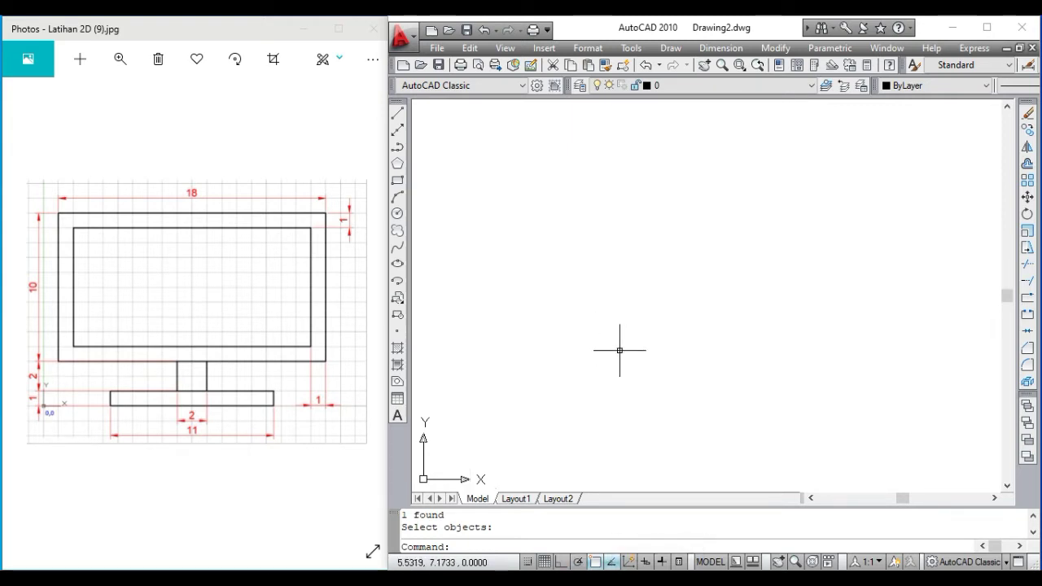
Step: With Ortho on, draw the 11 by 1 base as lines closed into a rectangle
key(Escape)
key(Escape)
text(l)
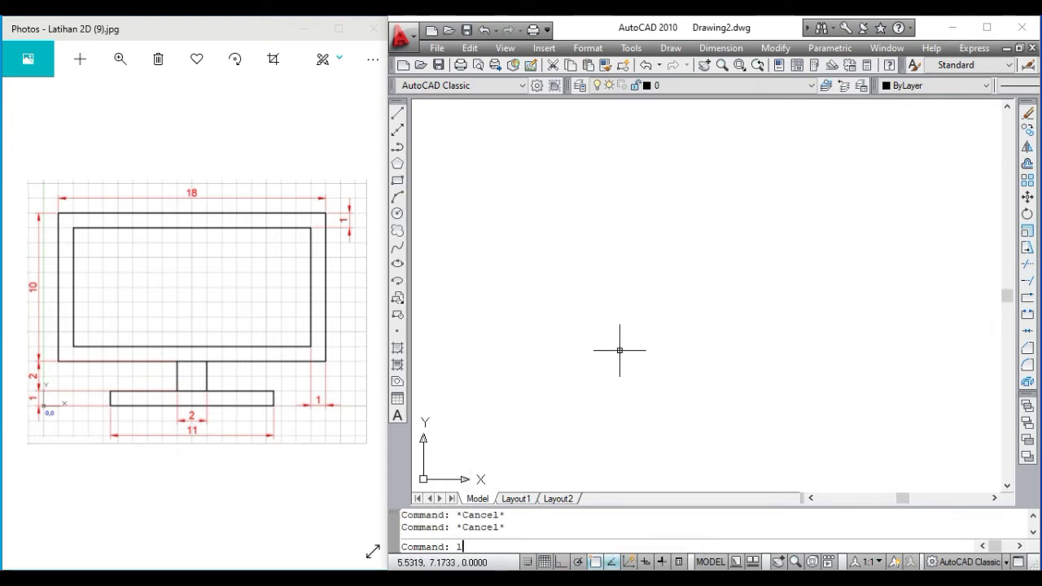
key(Return)
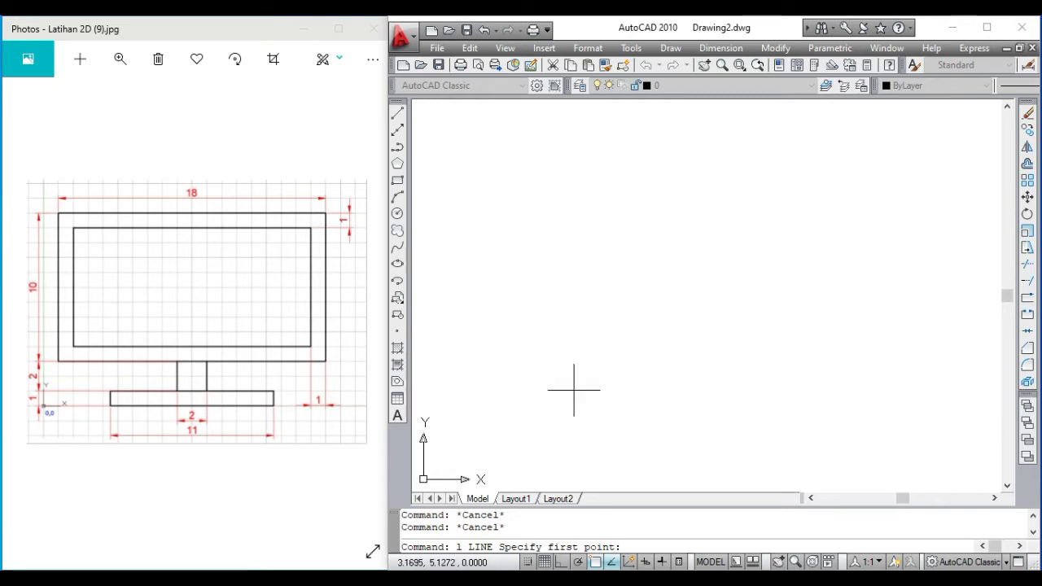
click(567, 387)
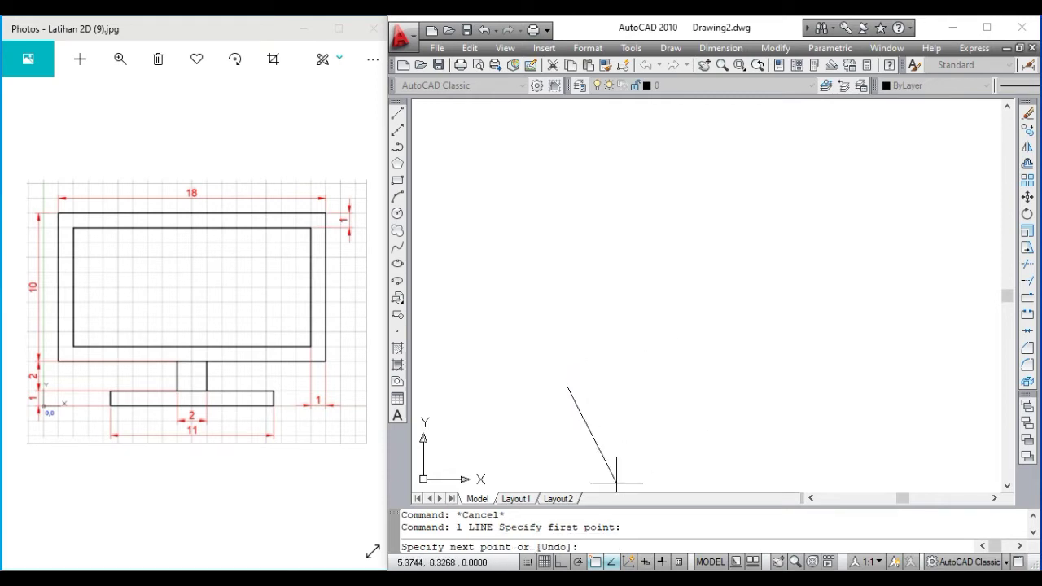
key(F8)
text(11)
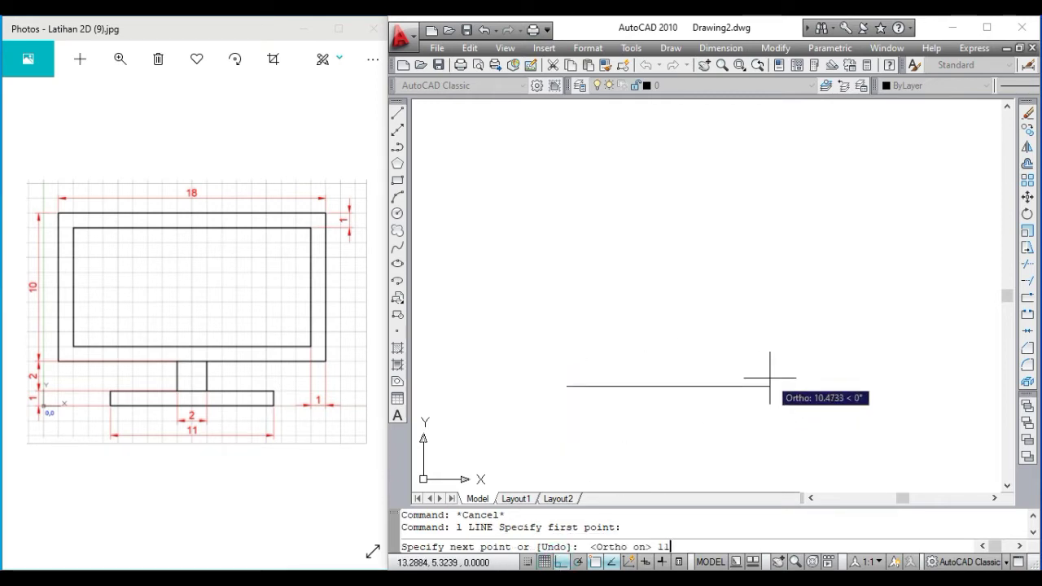
key(Return)
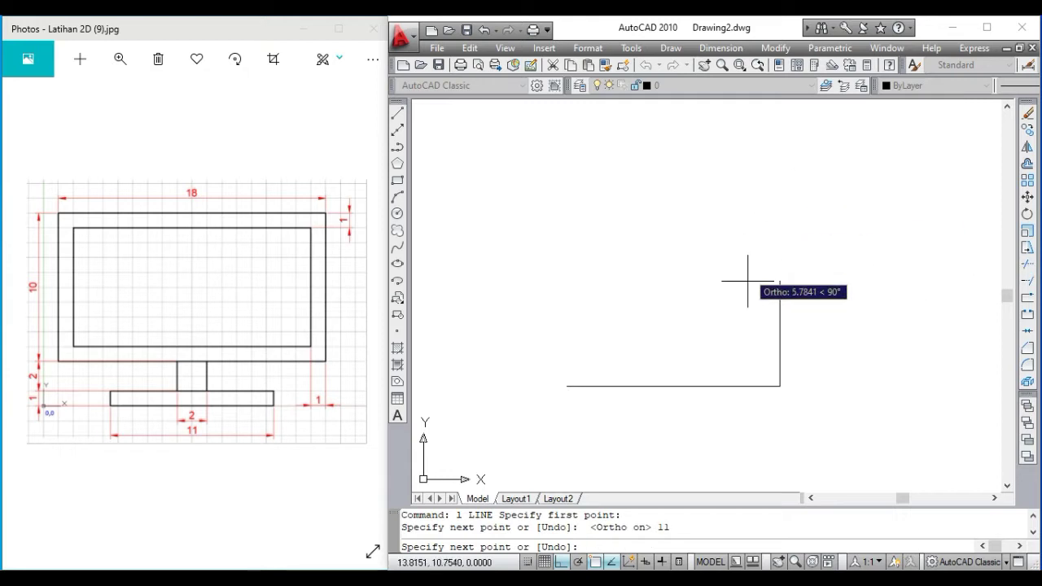
text(1)
key(Return)
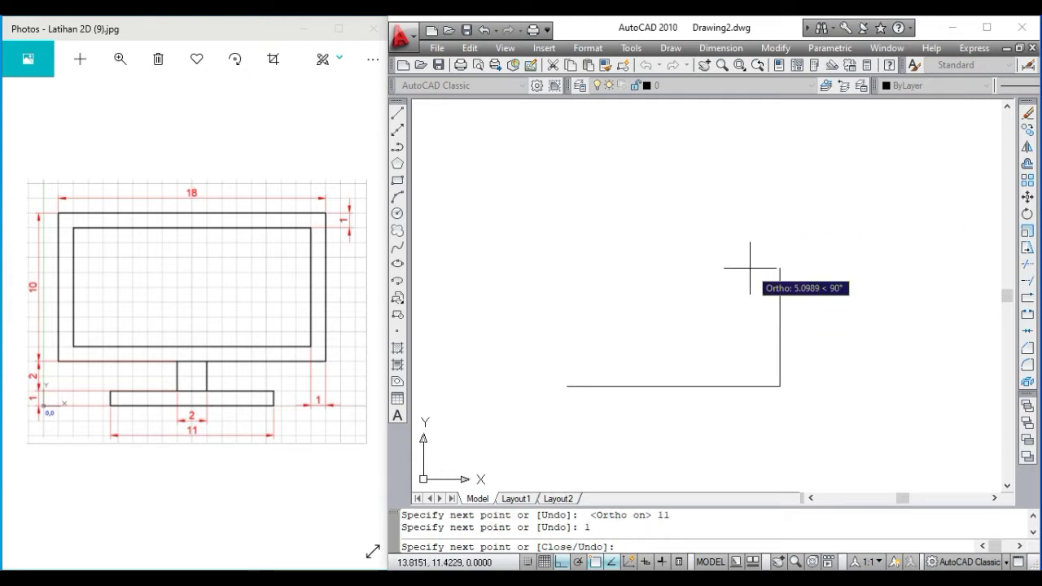
text(1)
key(Return)
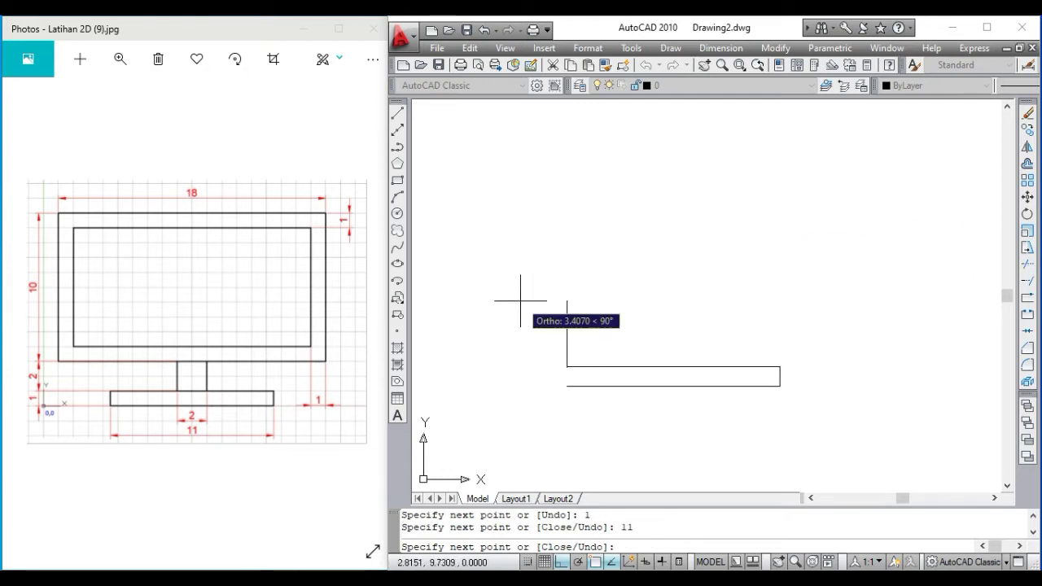
text(c)
key(Return)
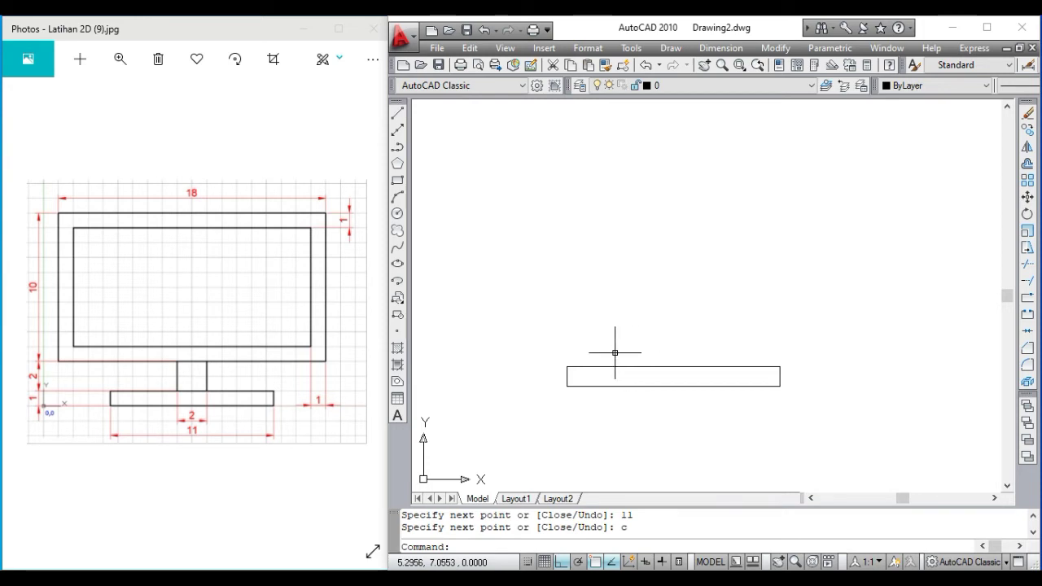
Step: Draw a 2-unit vertical neck line starting 4.5 along the base's top edge
key(Escape)
key(Escape)
text(l)
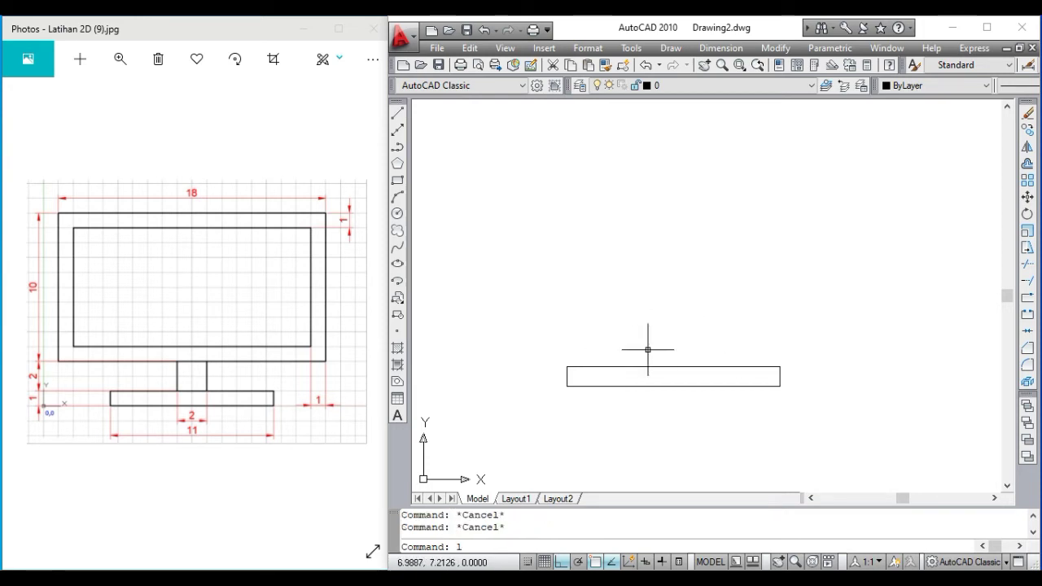
key(Return)
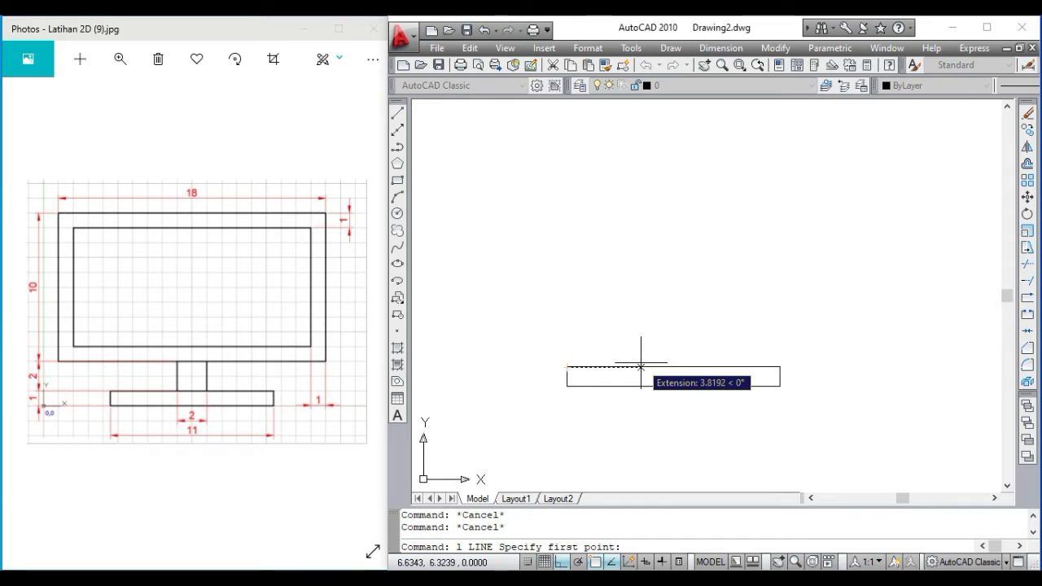
text(4.5)
key(Return)
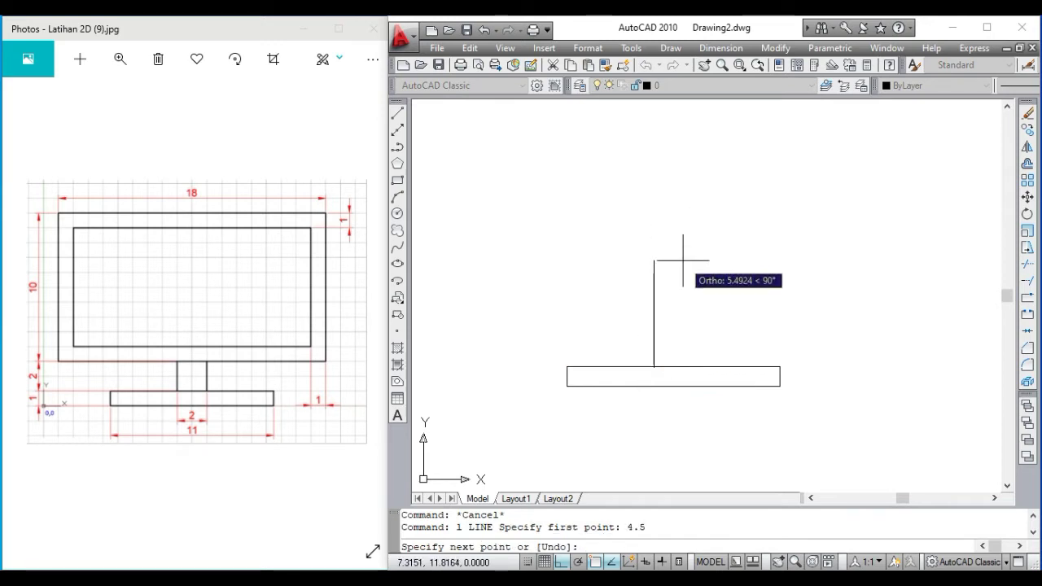
text(2)
key(Return)
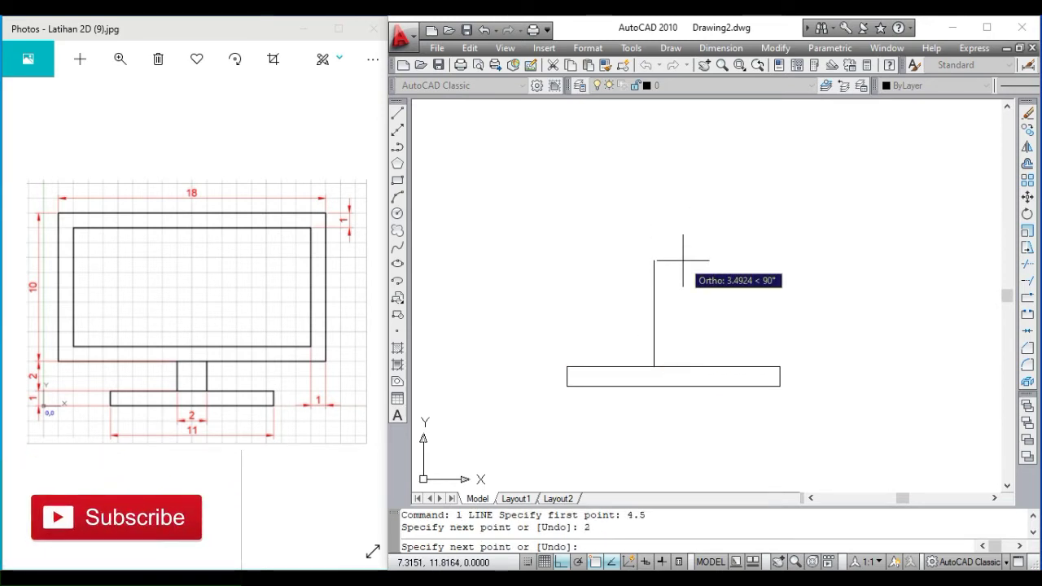
key(Escape)
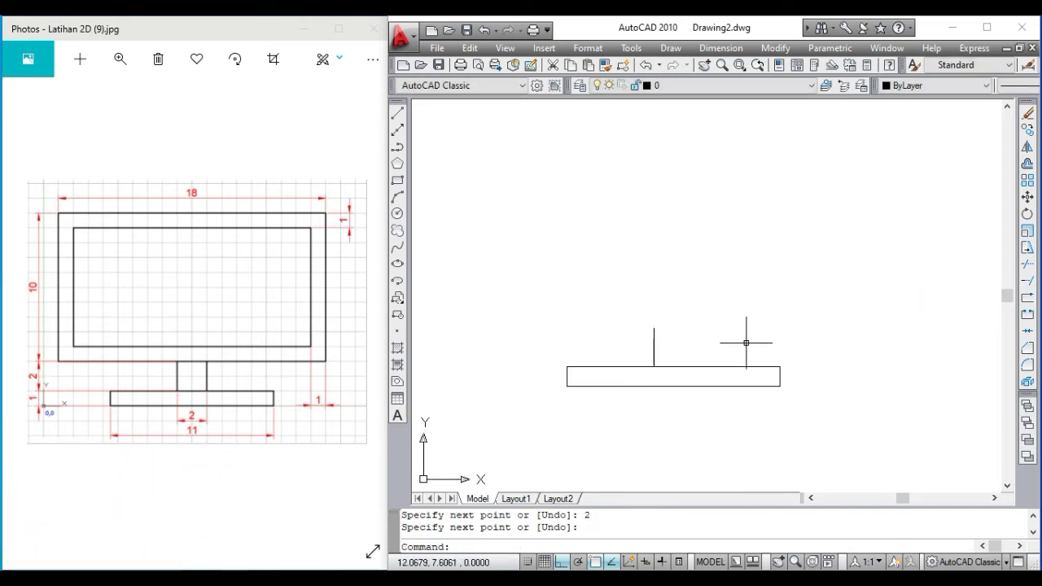
key(Escape)
Step: Mirror the neck line about the base's vertical midline, keeping the original
text(mi)
key(Return)
click(663, 346)
click(633, 318)
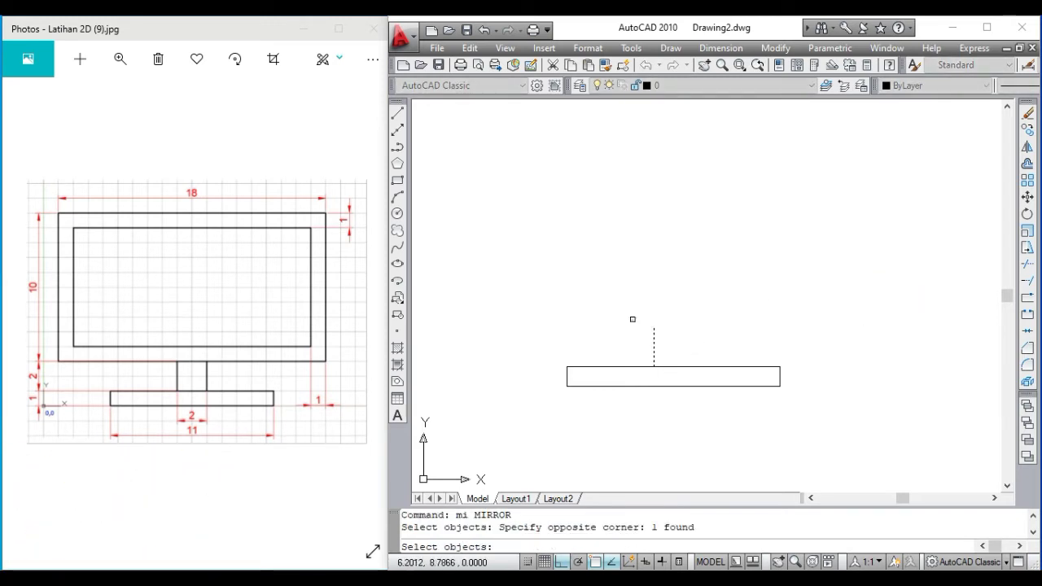
key(Return)
click(673, 368)
click(674, 298)
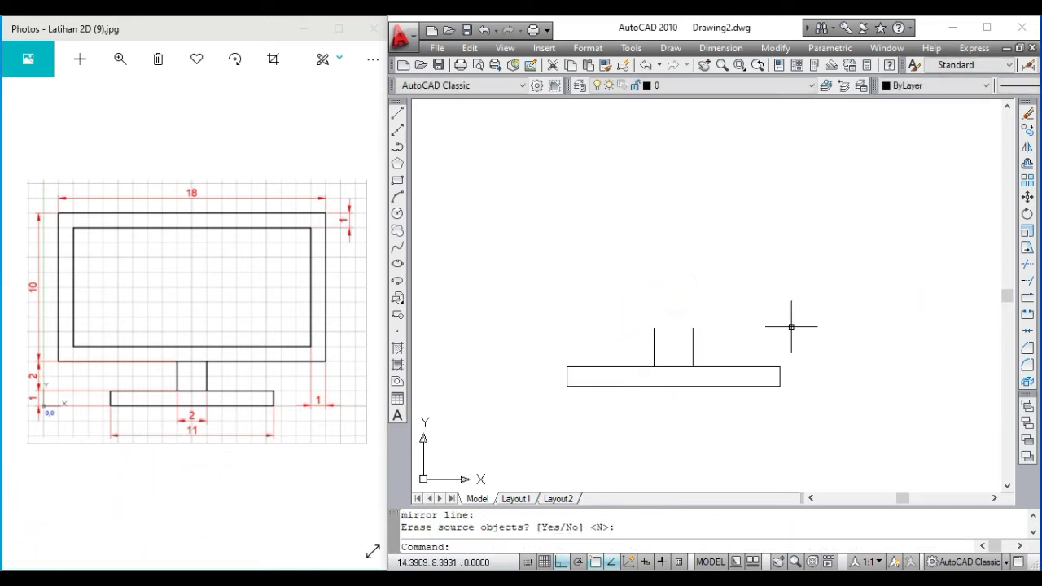
key(Return)
key(Escape)
key(Escape)
text(rec)
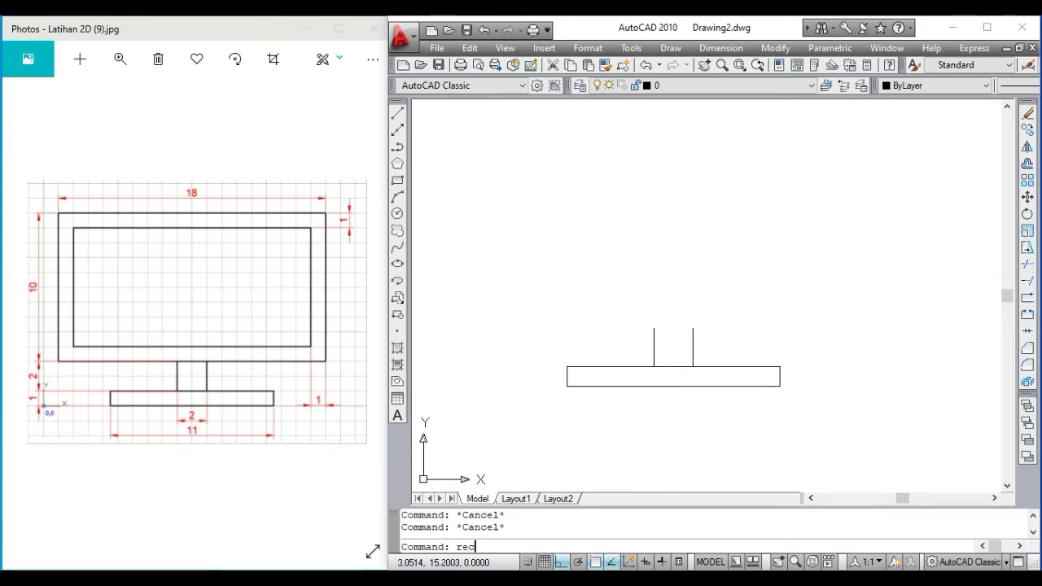
Step: Draw the 18 by 10 screen rectangle above the stand
key(Return)
click(543, 168)
text(@18,10)
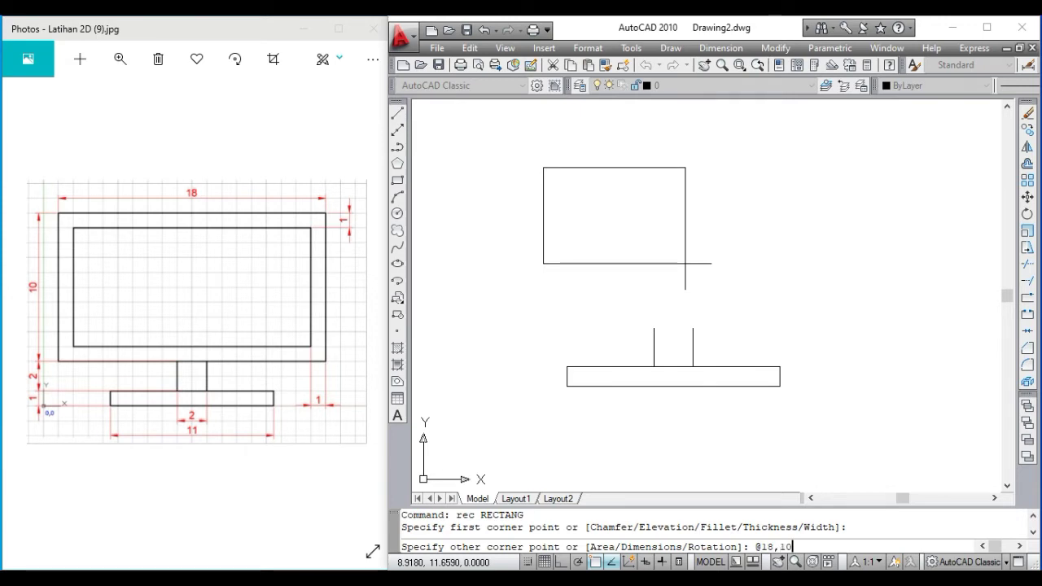
key(Return)
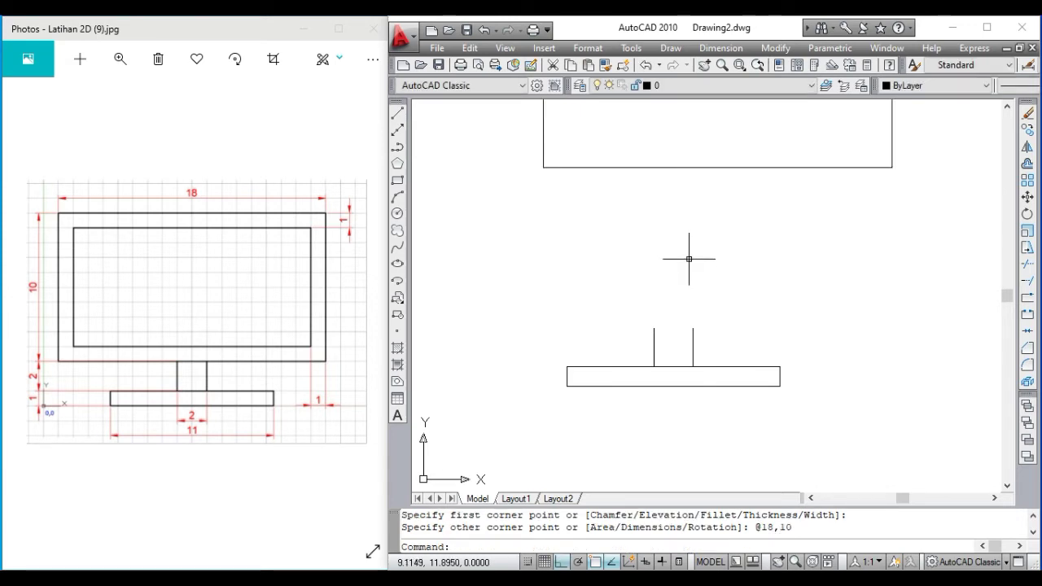
key(Escape)
key(Escape)
Step: Move the rectangle from its bottom midpoint to the midpoint between the neck tops
text(m)
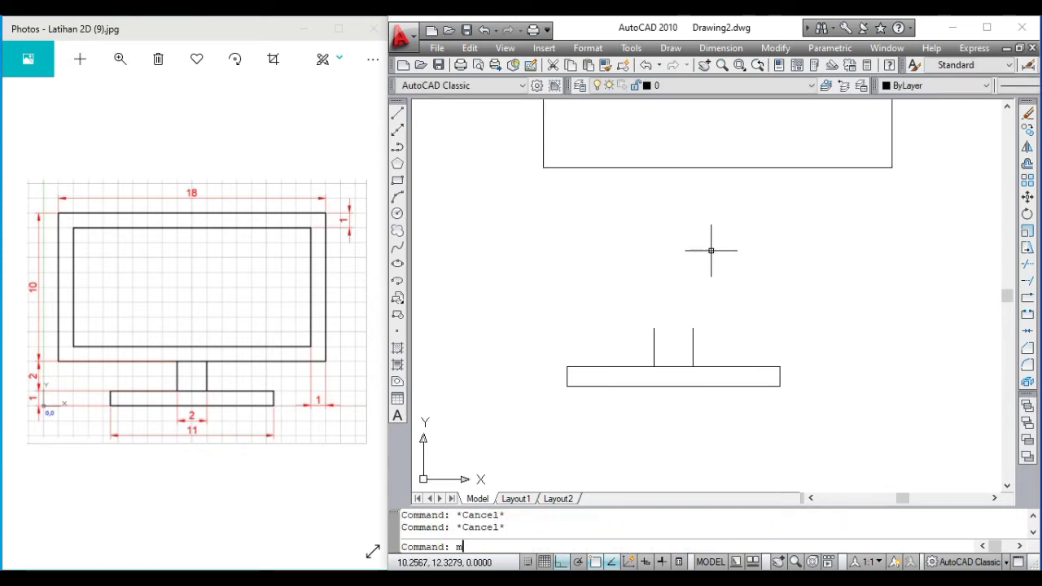
key(Return)
click(760, 202)
click(690, 149)
key(Return)
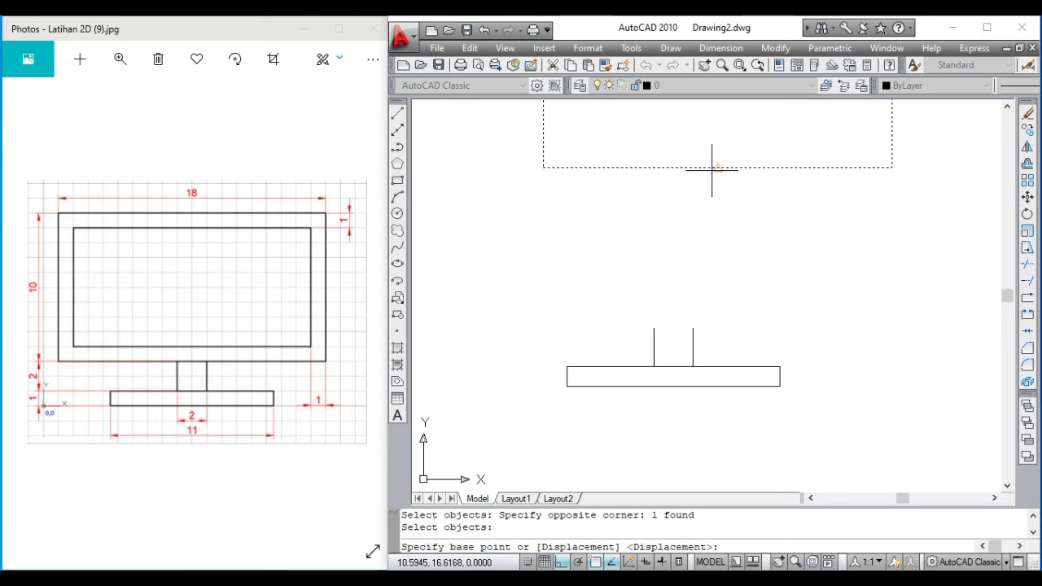
click(717, 168)
text(m2p)
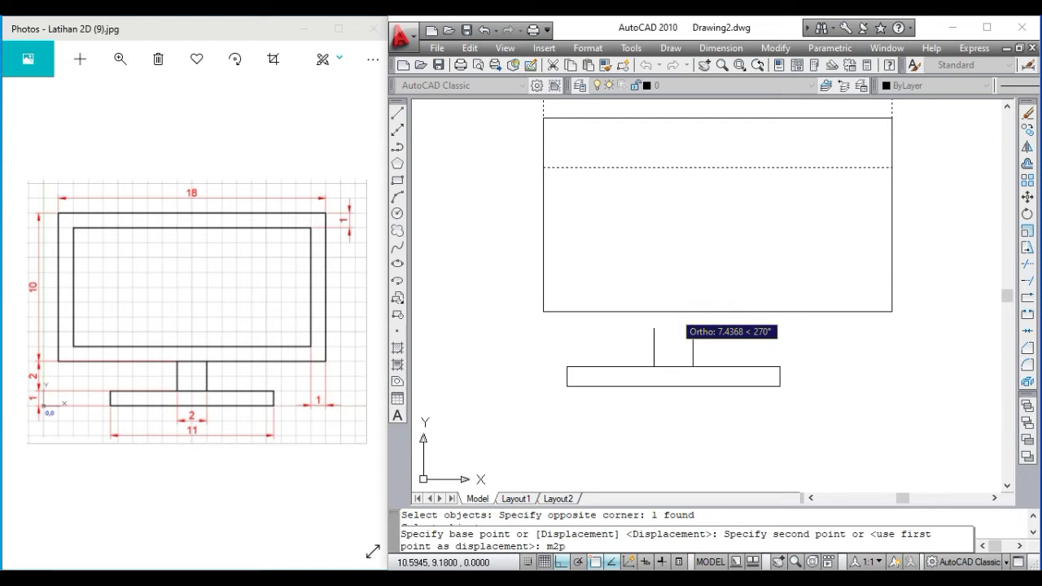
text(p)
key(Return)
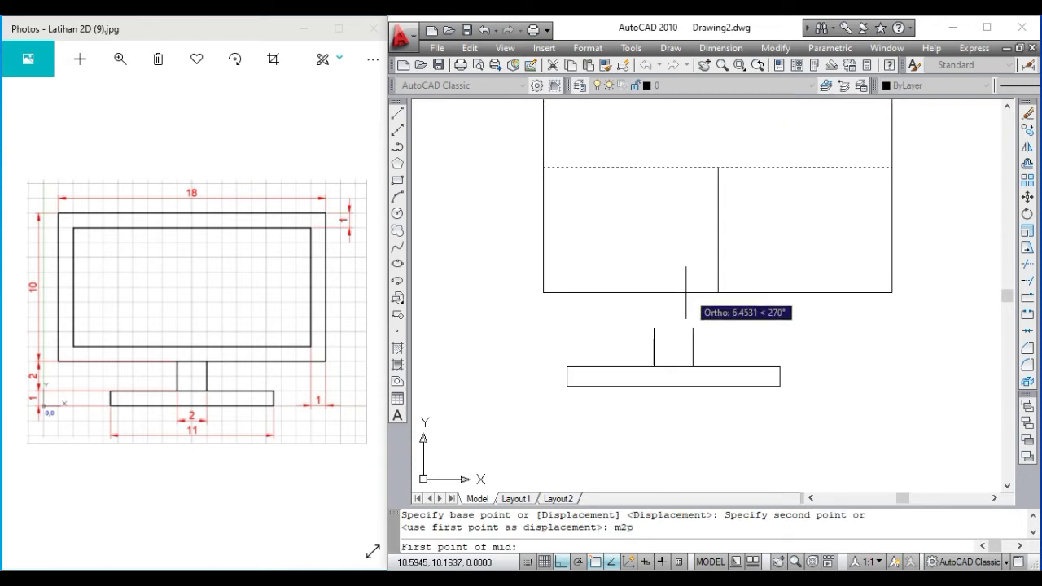
click(653, 329)
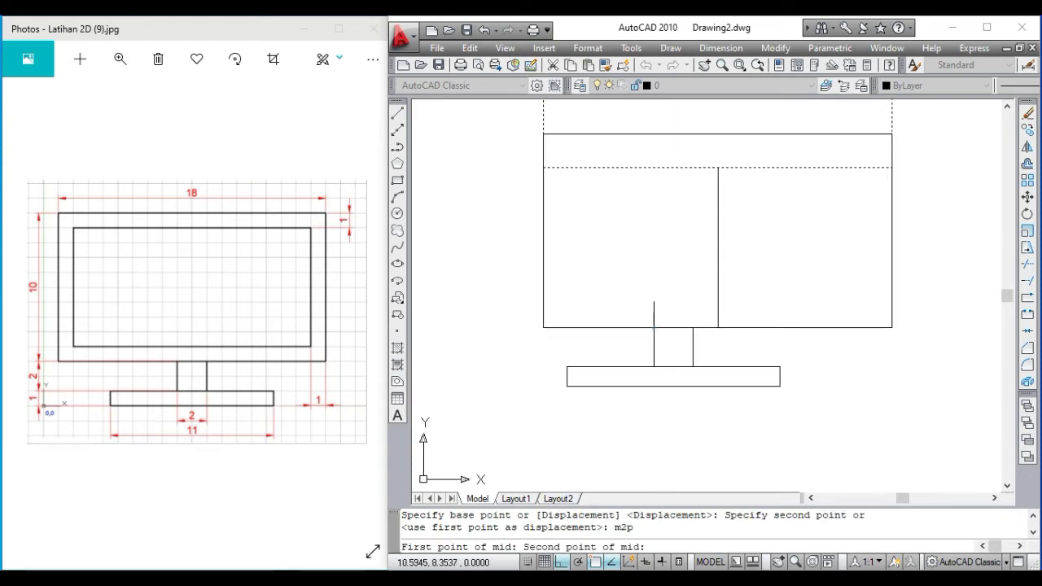
click(693, 329)
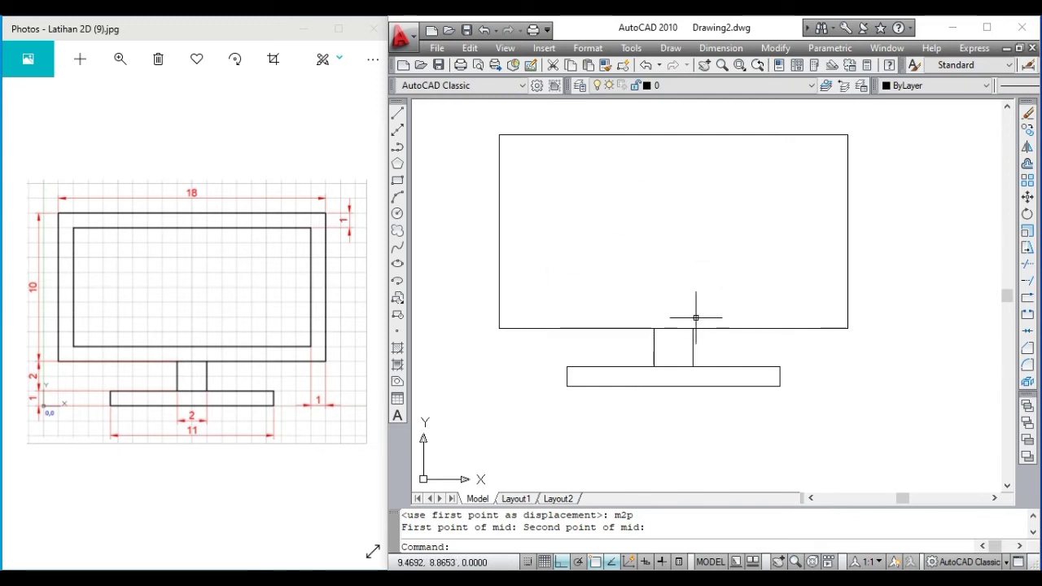
key(Escape)
key(Escape)
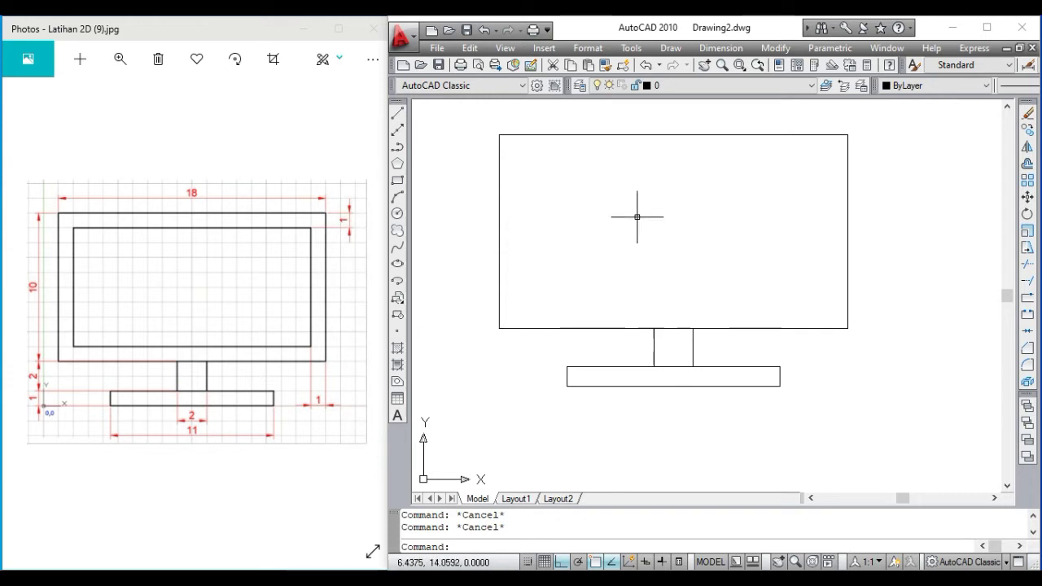
text(o)
Step: Offset the outer screen rectangle 1 unit inward to form the inner screen
key(Return)
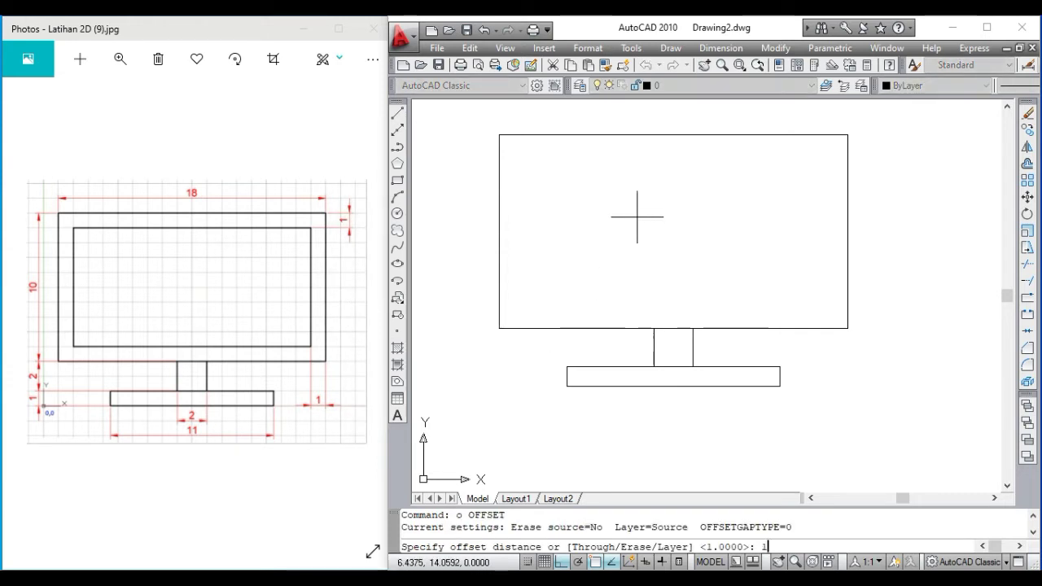
text(1)
key(Return)
click(623, 139)
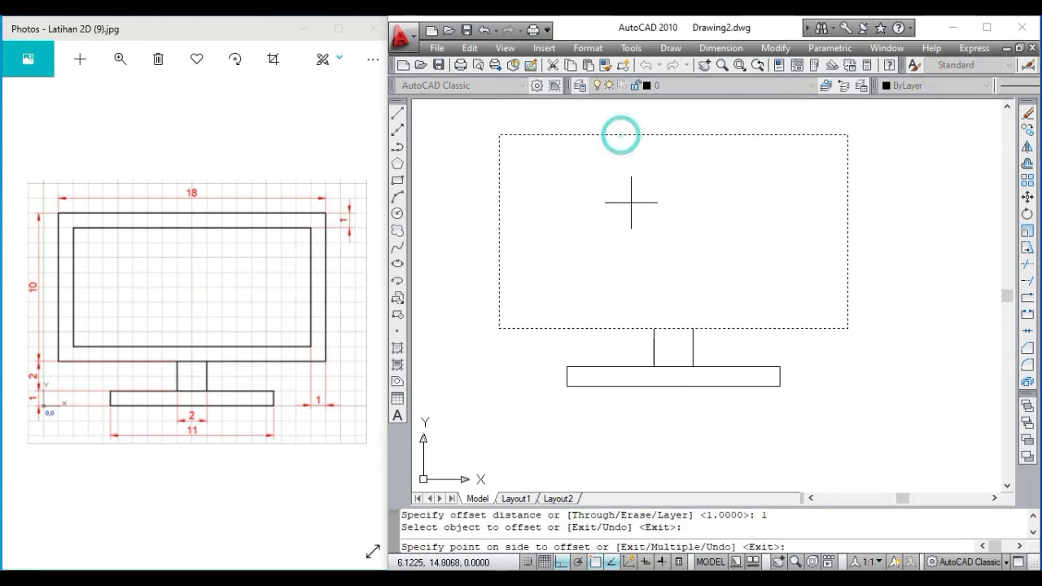
click(626, 202)
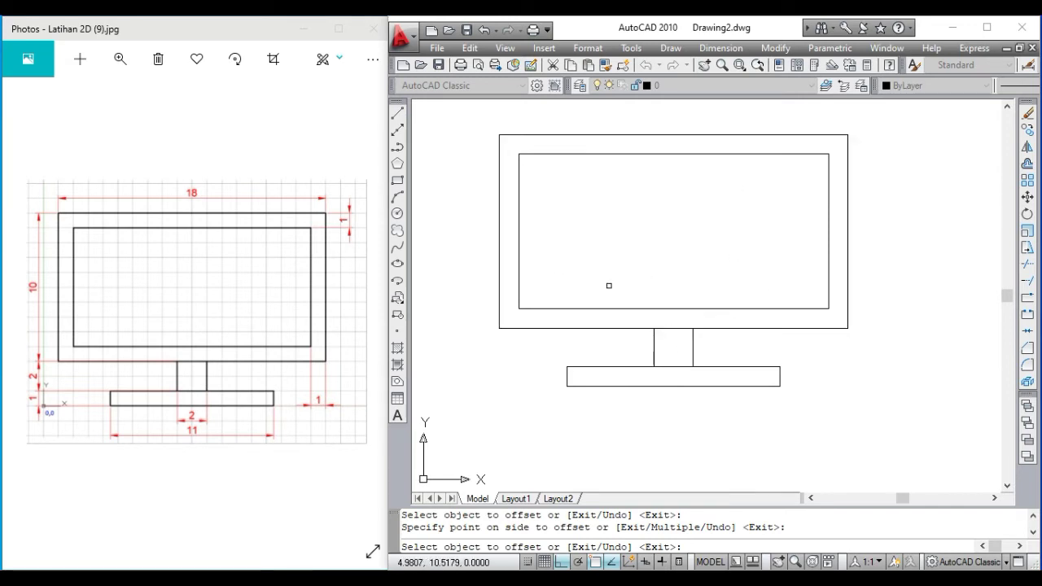
middle_drag(609, 286, 593, 340)
key(Escape)
key(Escape)
key(Escape)
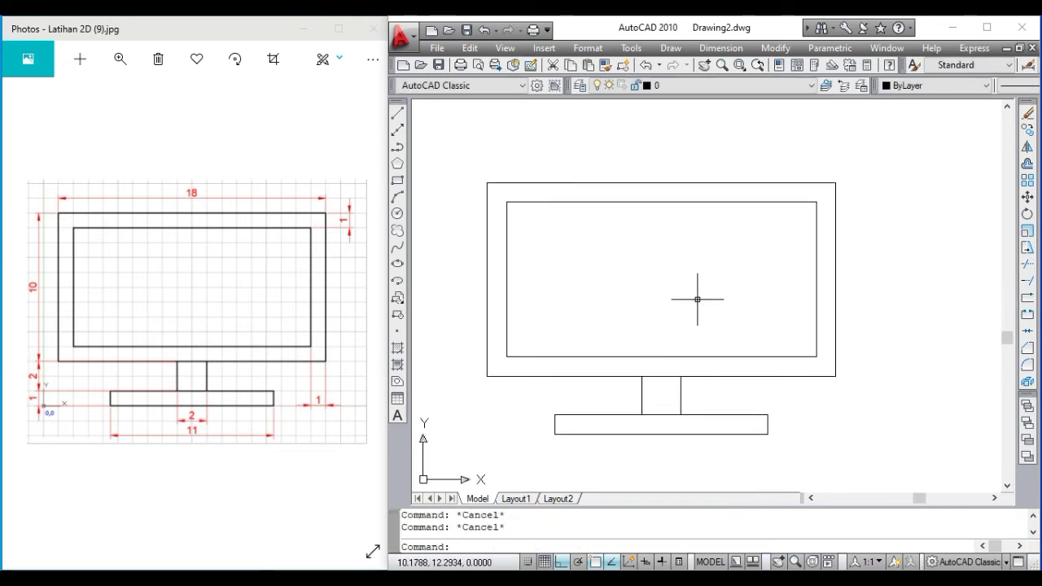
Step: Turn on Display Lineweight in the Lineweight Settings
text(lw)
key(Return)
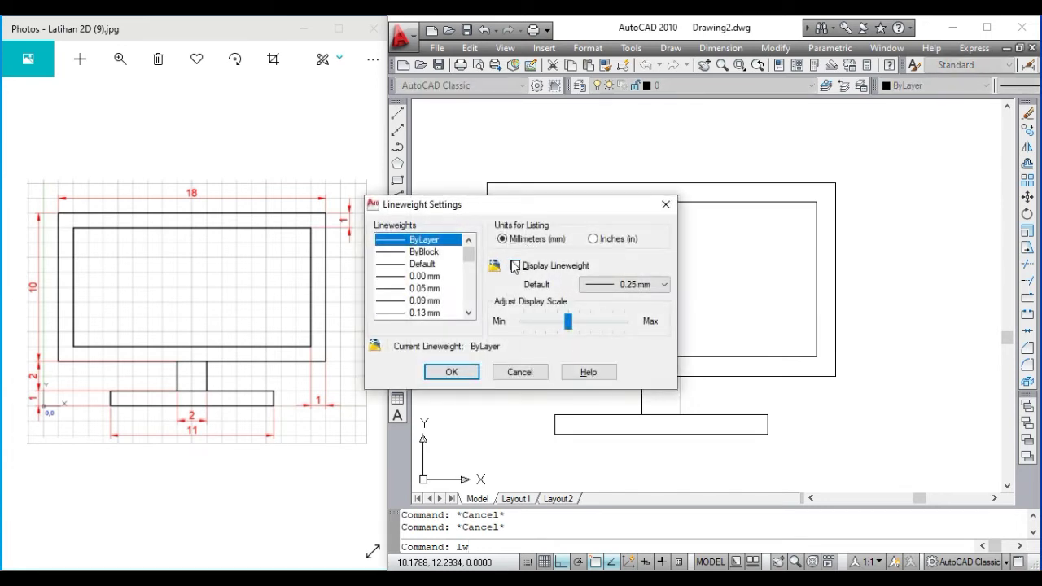
click(515, 265)
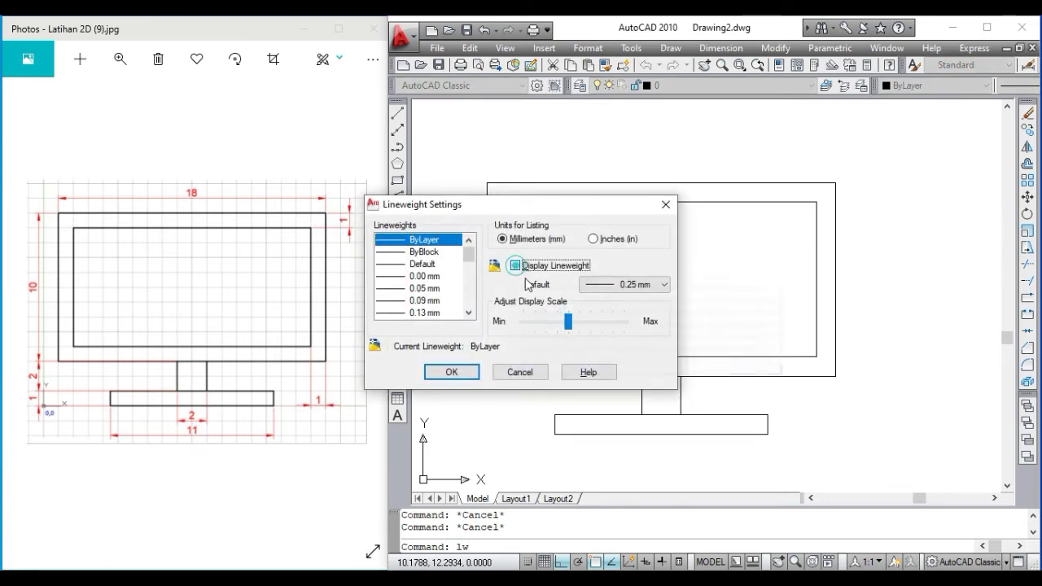
click(471, 378)
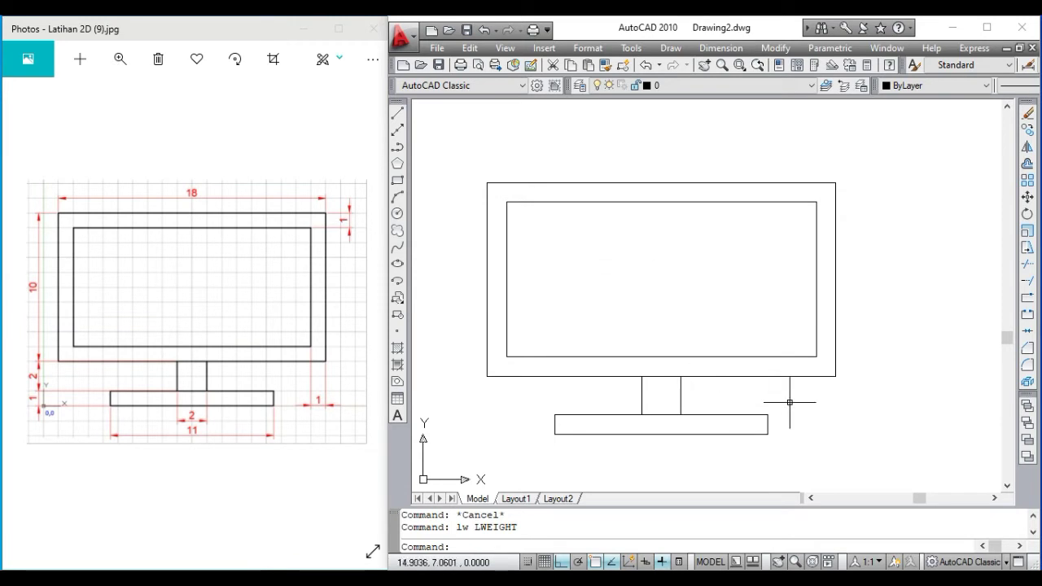
Step: Select the whole monitor and set its lineweight to 0.30 mm in Properties
click(846, 466)
click(451, 143)
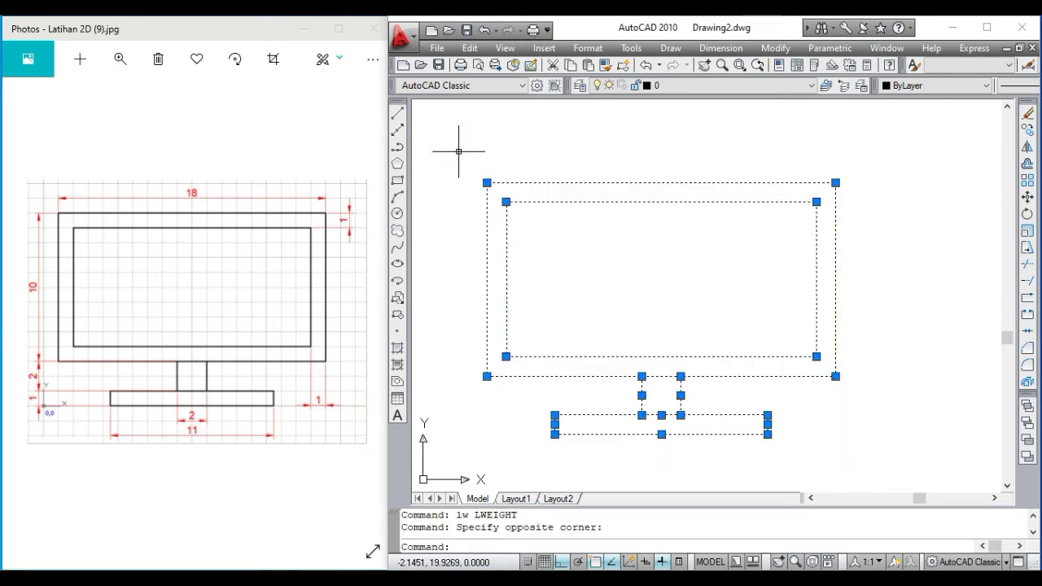
text(pr)
key(Return)
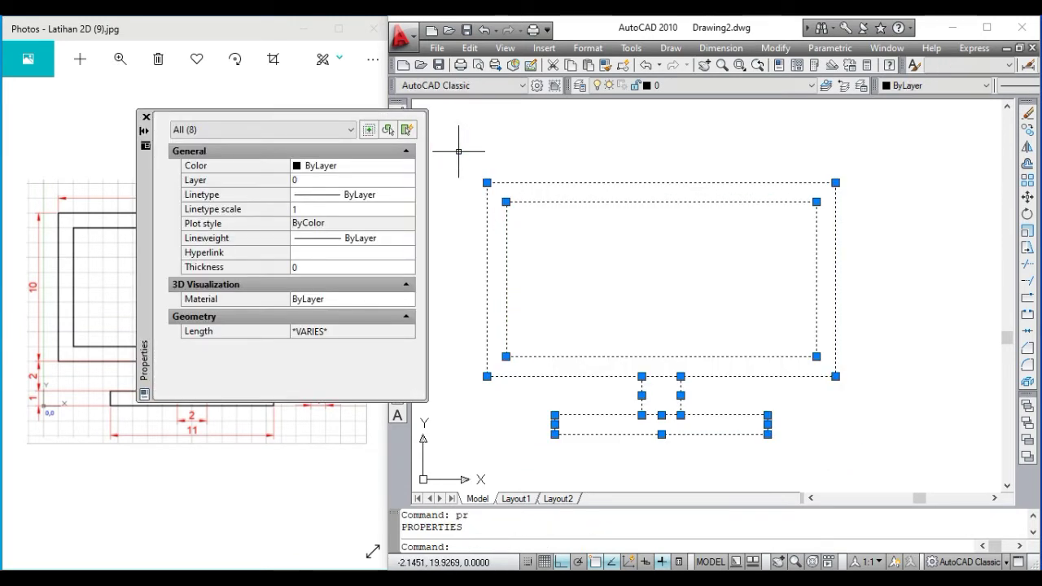
click(374, 241)
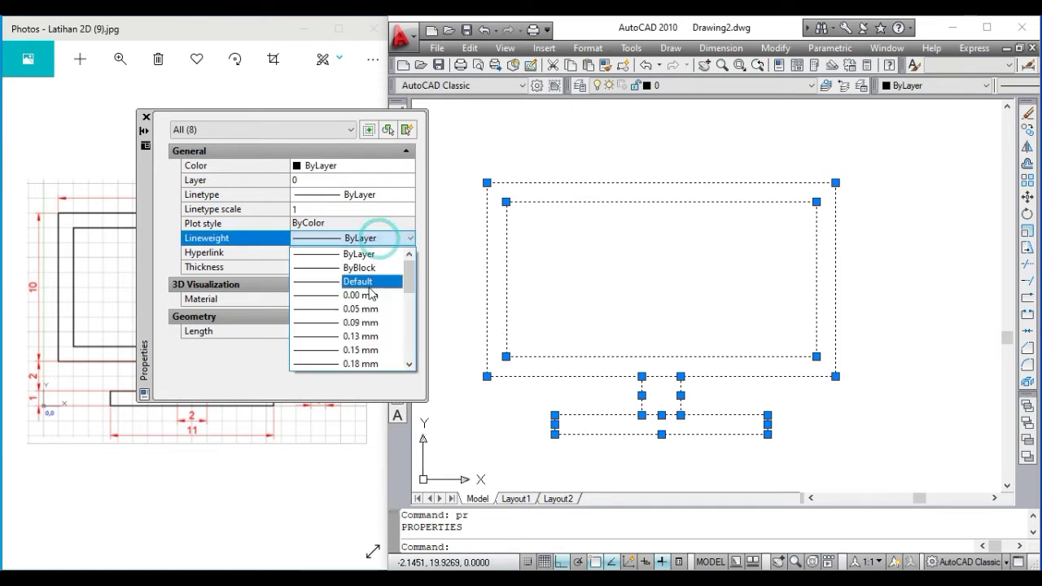
scroll(383, 332, down, 1)
scroll(364, 346, down, 2)
click(361, 336)
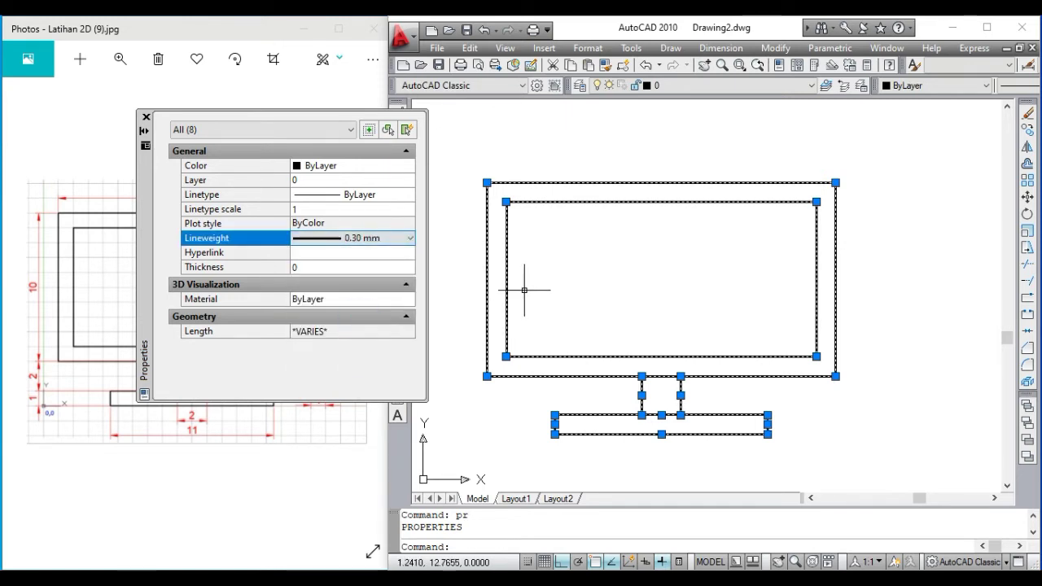
key(Escape)
key(Escape)
click(146, 117)
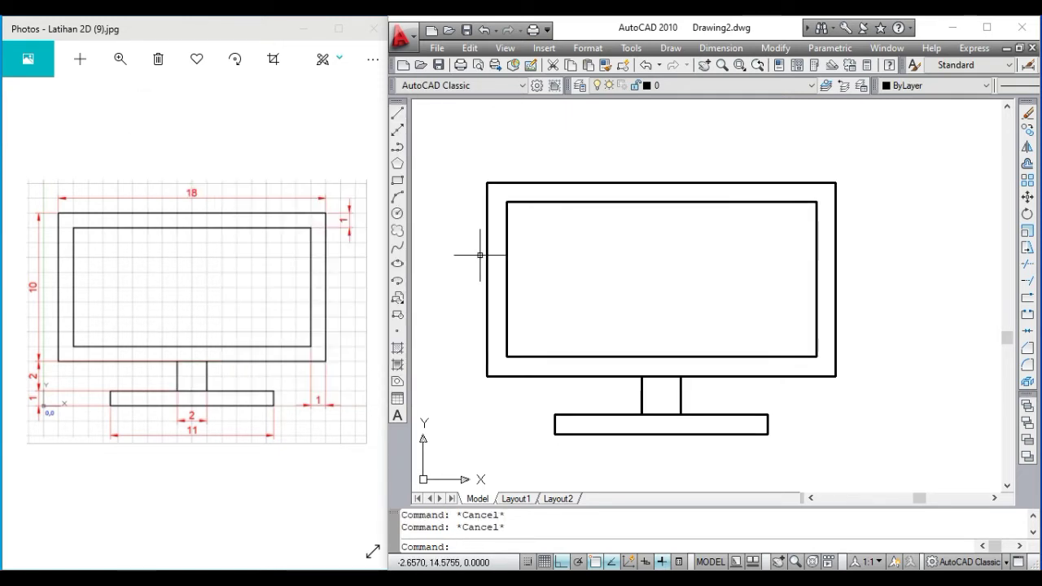
Step: Make red the current colour and place an 18 linear dimension above the monitor
click(911, 84)
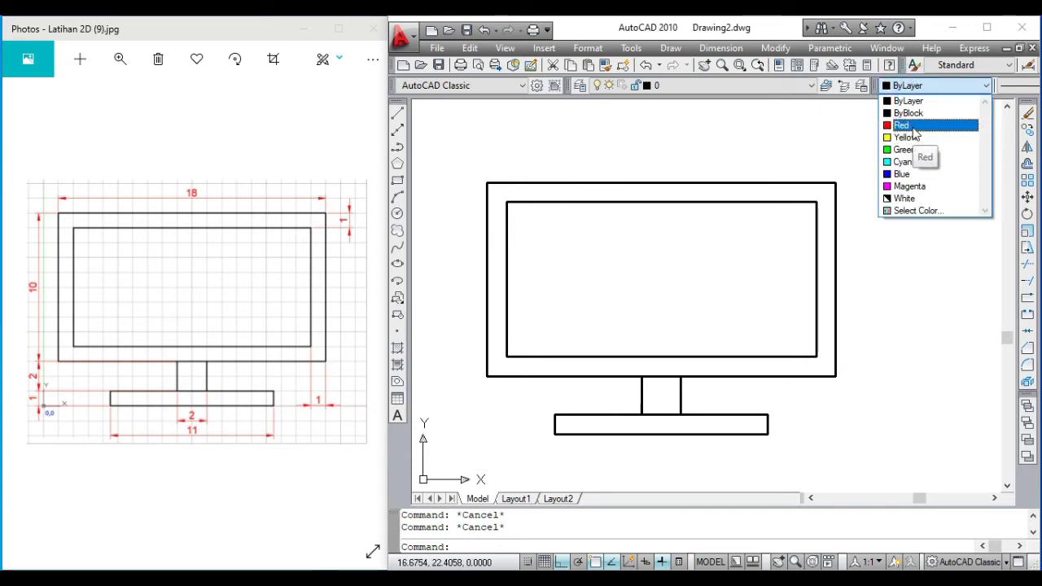
click(913, 125)
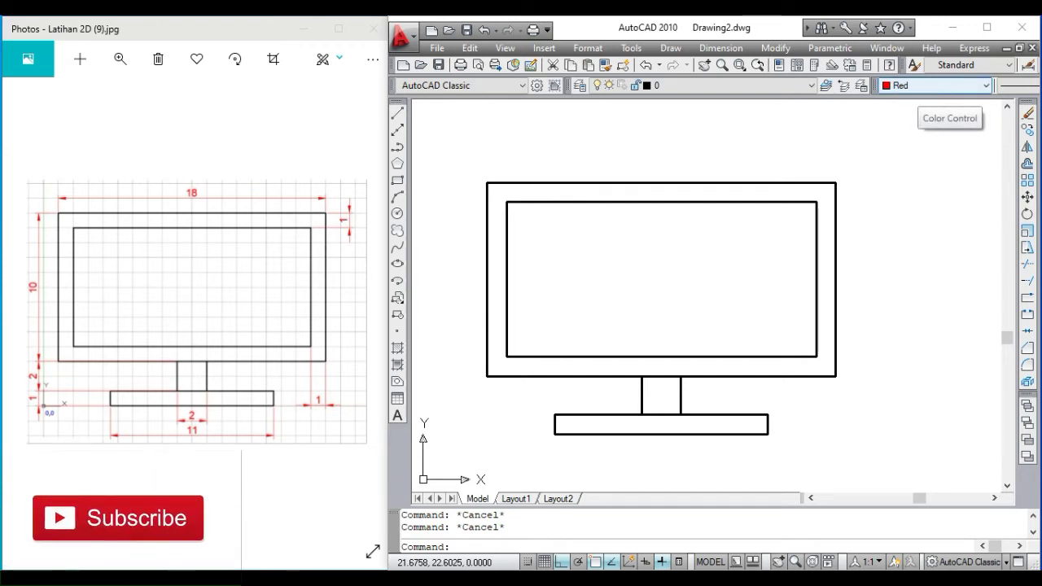
middle_drag(541, 267, 538, 287)
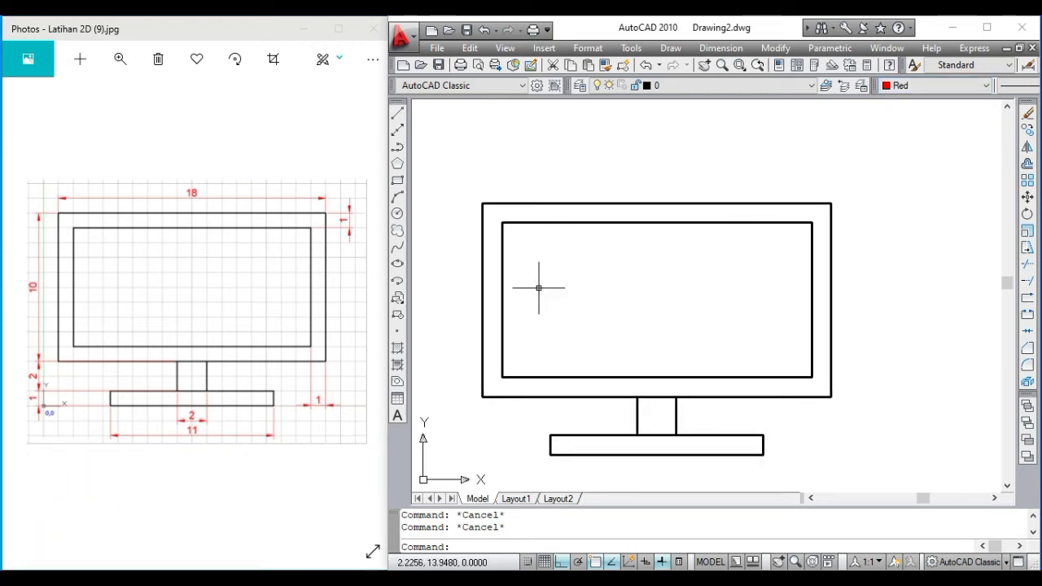
text(dli)
key(Return)
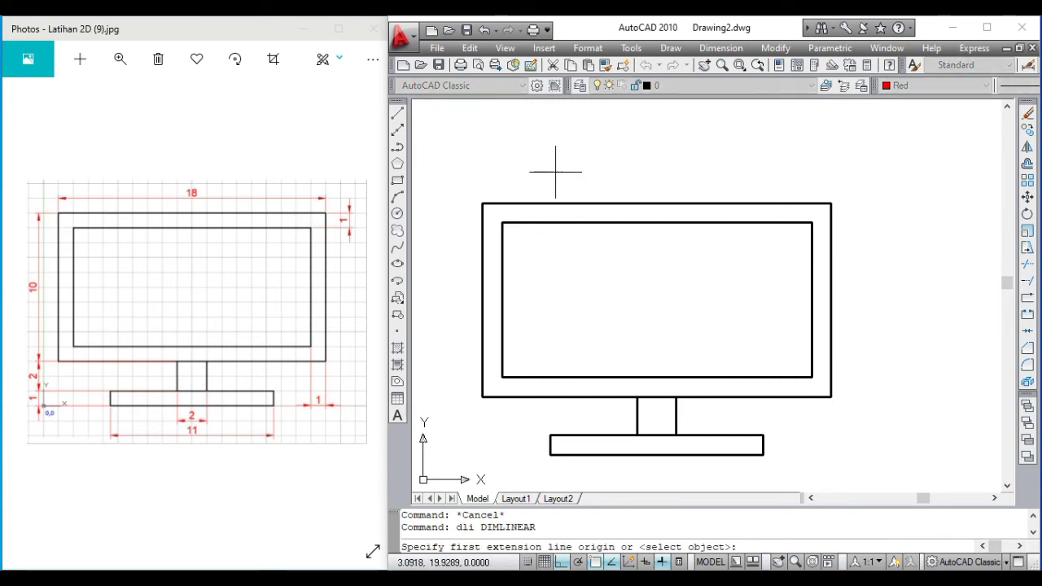
key(Return)
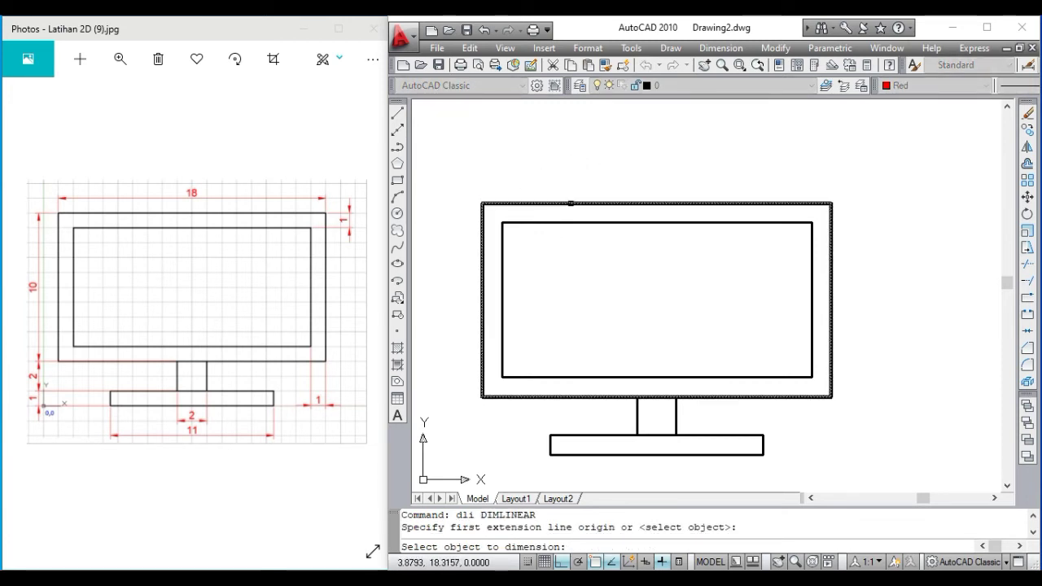
click(572, 203)
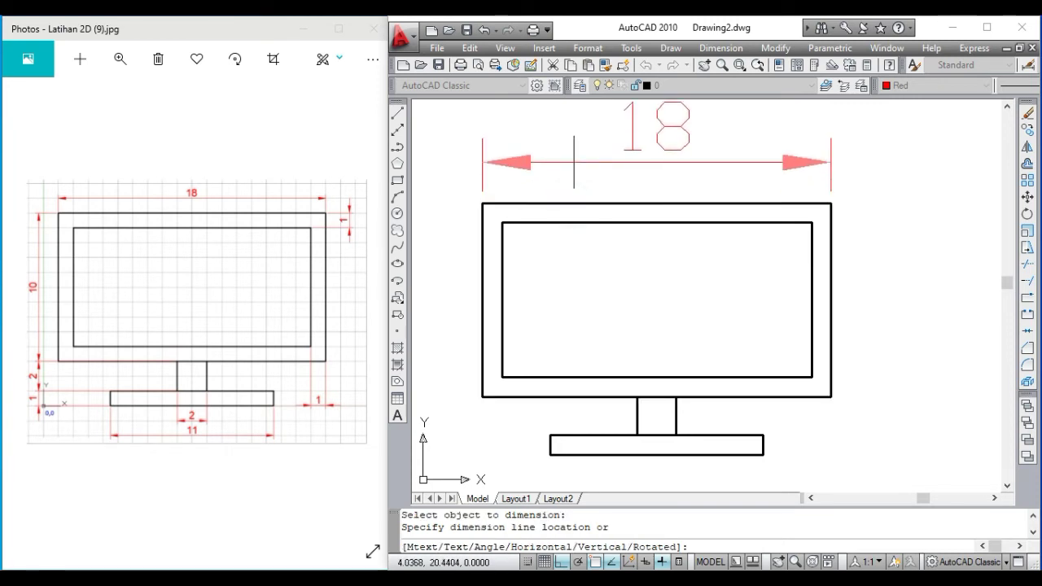
click(574, 162)
middle_drag(646, 236, 632, 256)
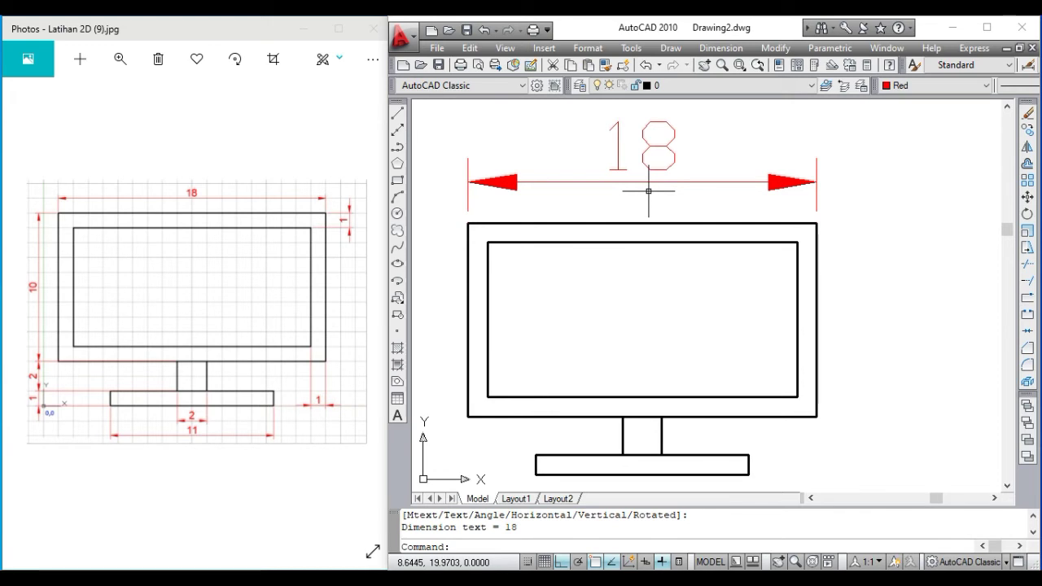
text(d)
key(Return)
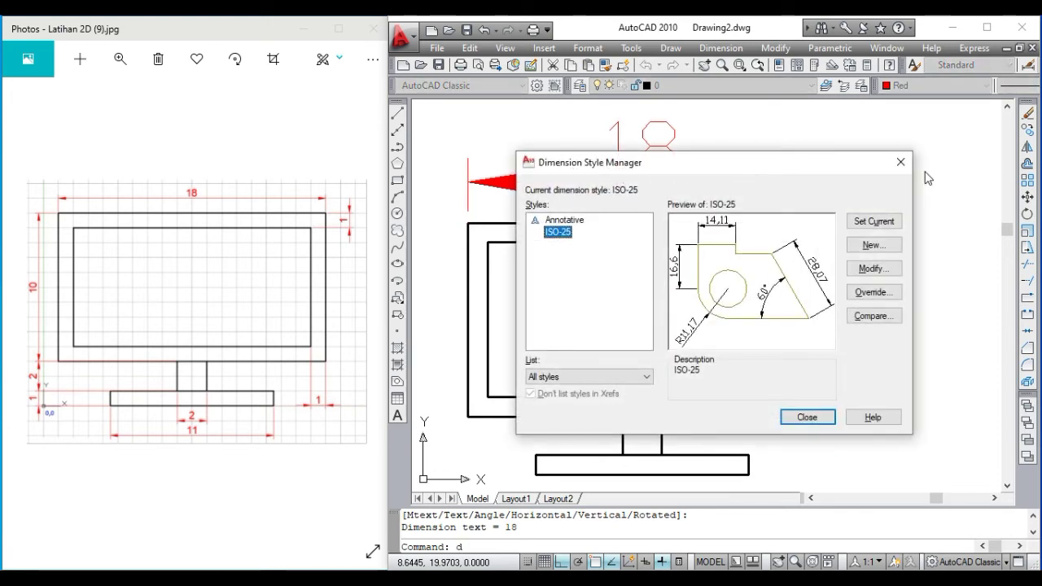
Step: Set the dimension scale to 0.1 and update the 18 dimension
click(900, 161)
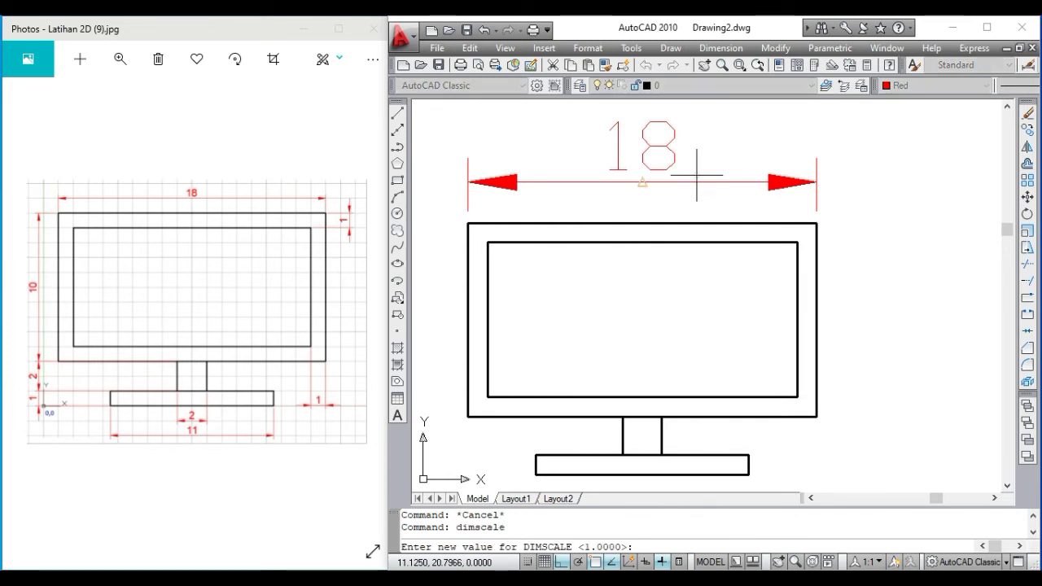
text(0.1)
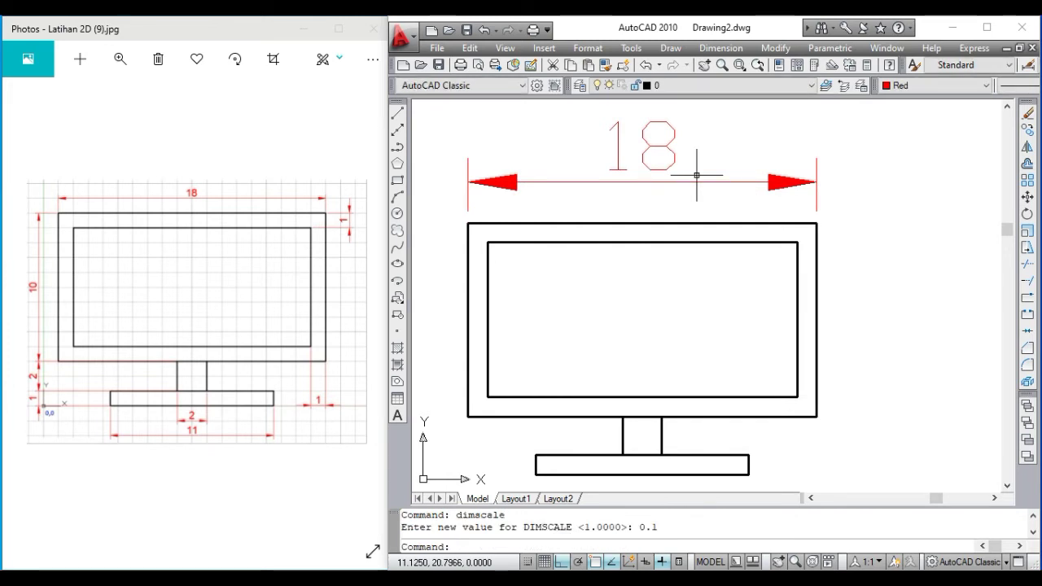
key(Return)
click(711, 49)
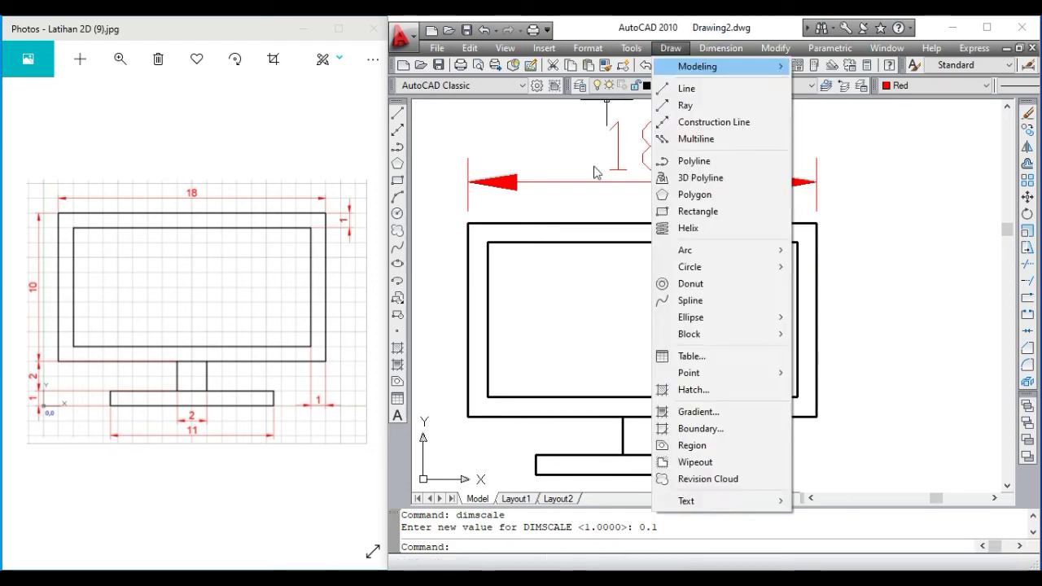
mouse_move(720, 48)
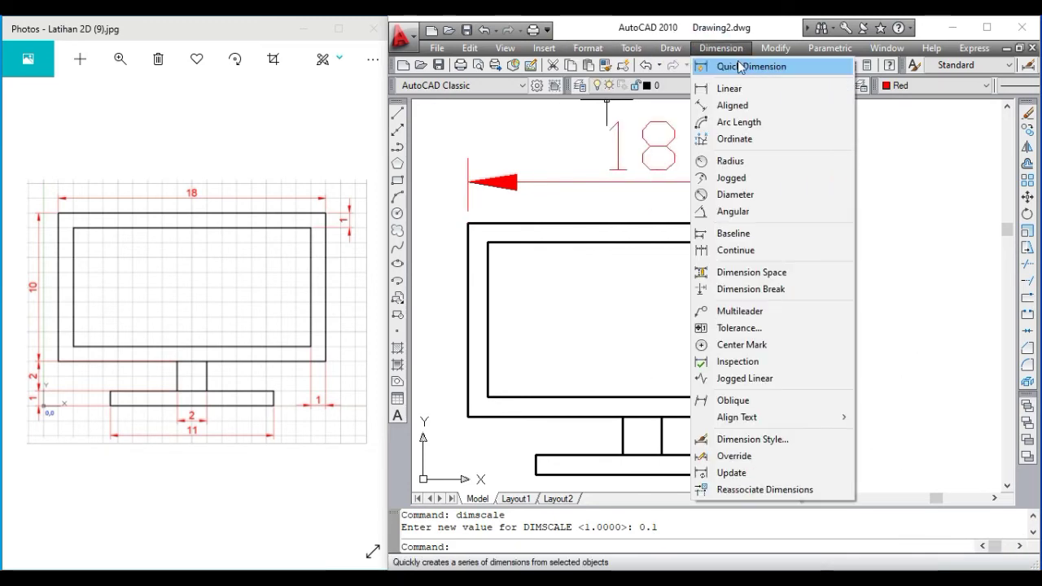
click(743, 479)
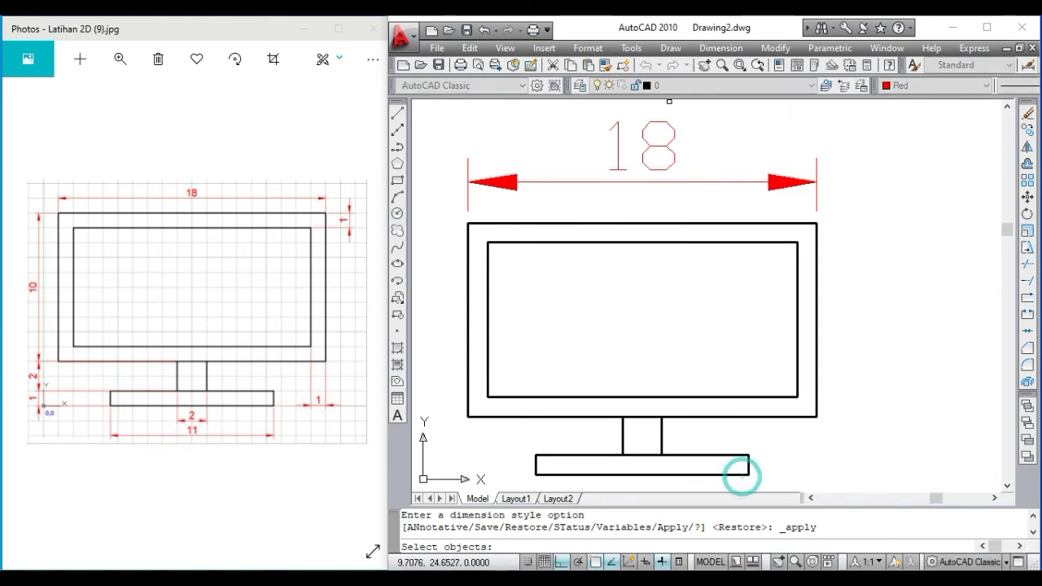
click(674, 191)
click(623, 130)
key(Return)
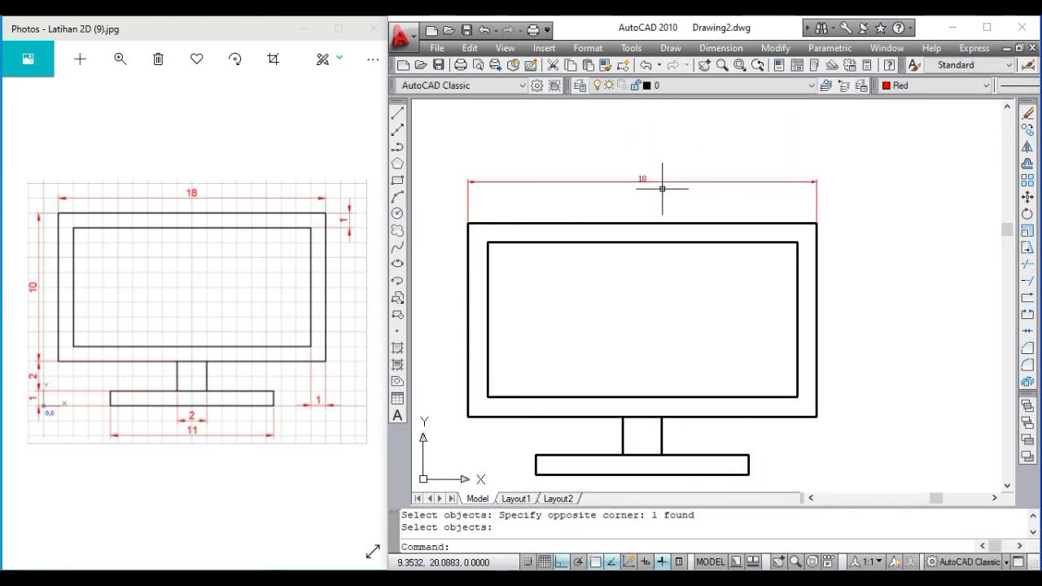
Step: Enter a 0.25 scale value via the 'di' command and update the 18 dimension
text(dimscale)
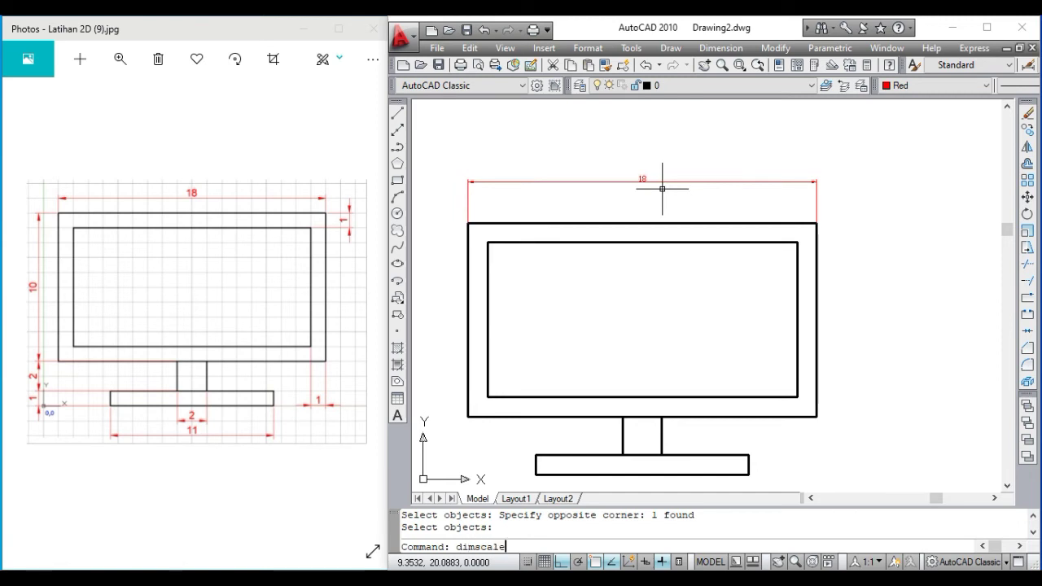
key(Return)
text(0.25)
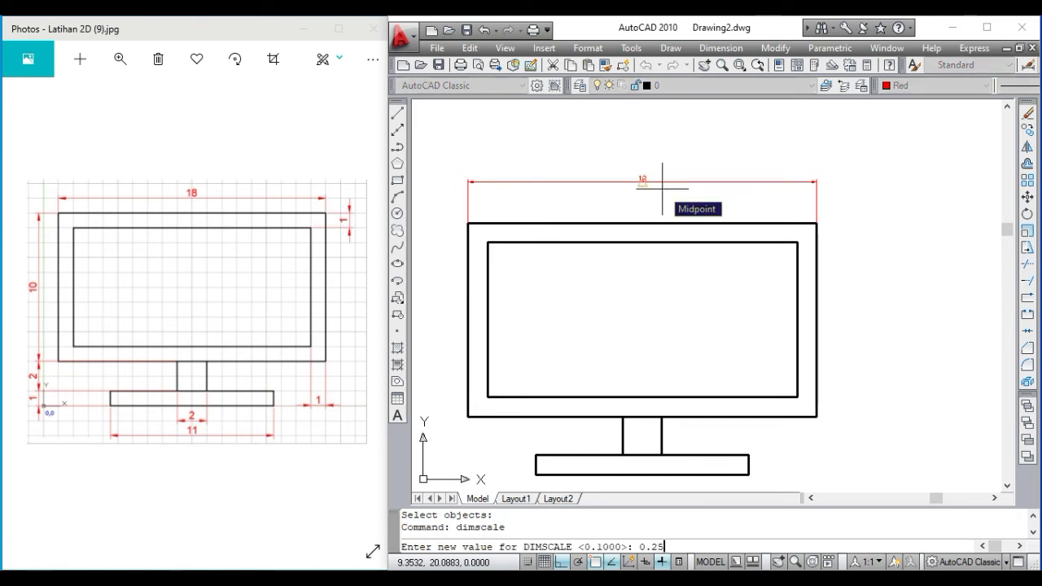
key(Return)
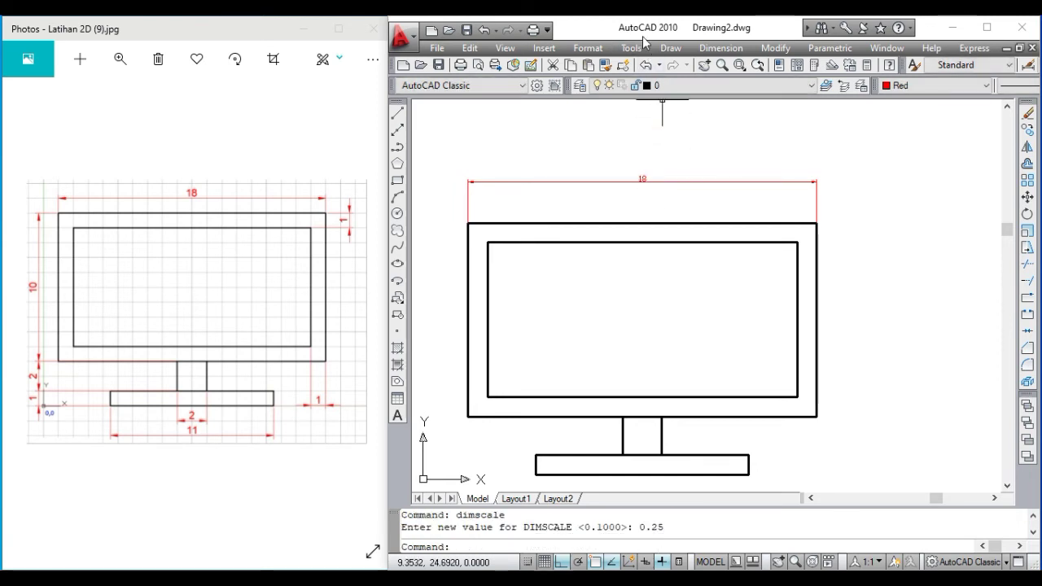
click(712, 54)
click(708, 472)
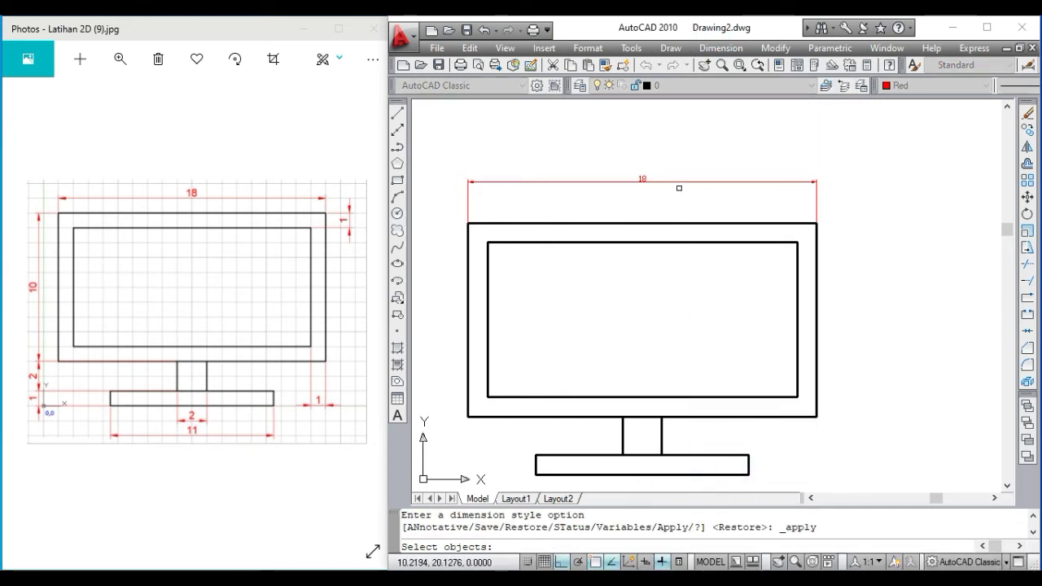
click(660, 194)
click(624, 149)
key(Return)
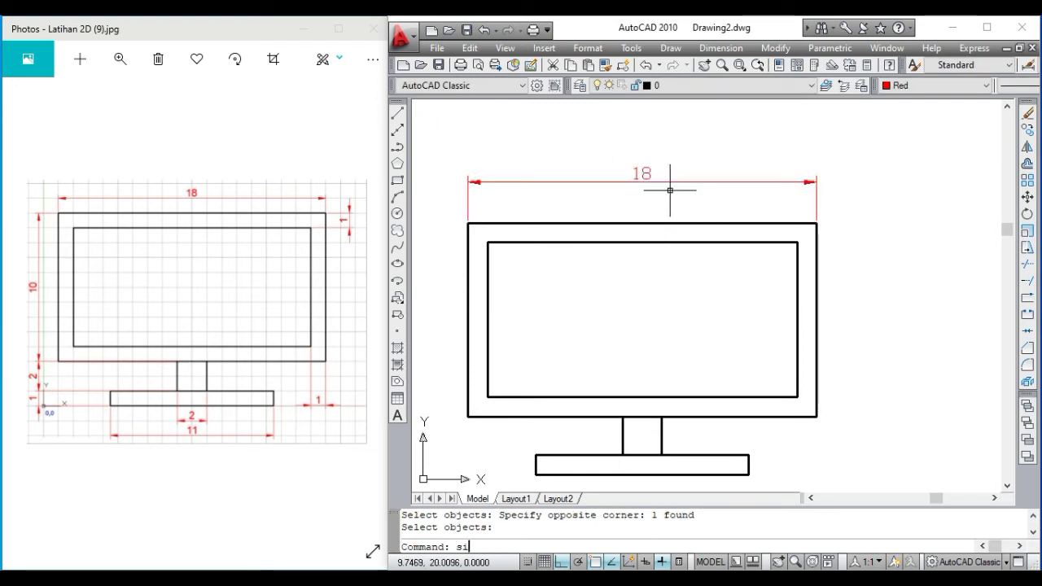
Step: Set DIMSCALE to 0.25 and reapply it to the 18 dimension with Dimension Update
text(imsca)
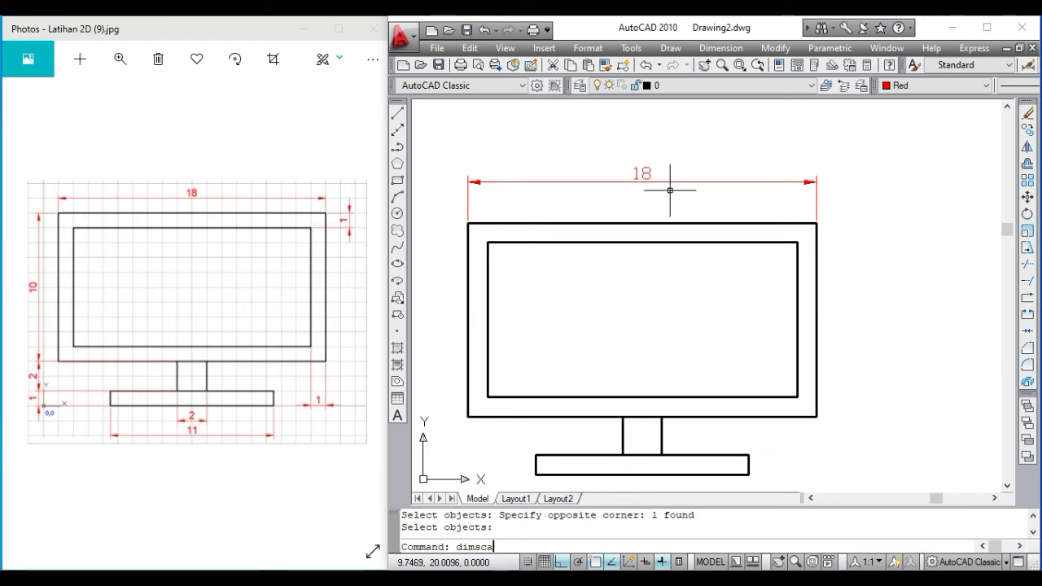
text(le)
key(Return)
text(0.2)
key(Return)
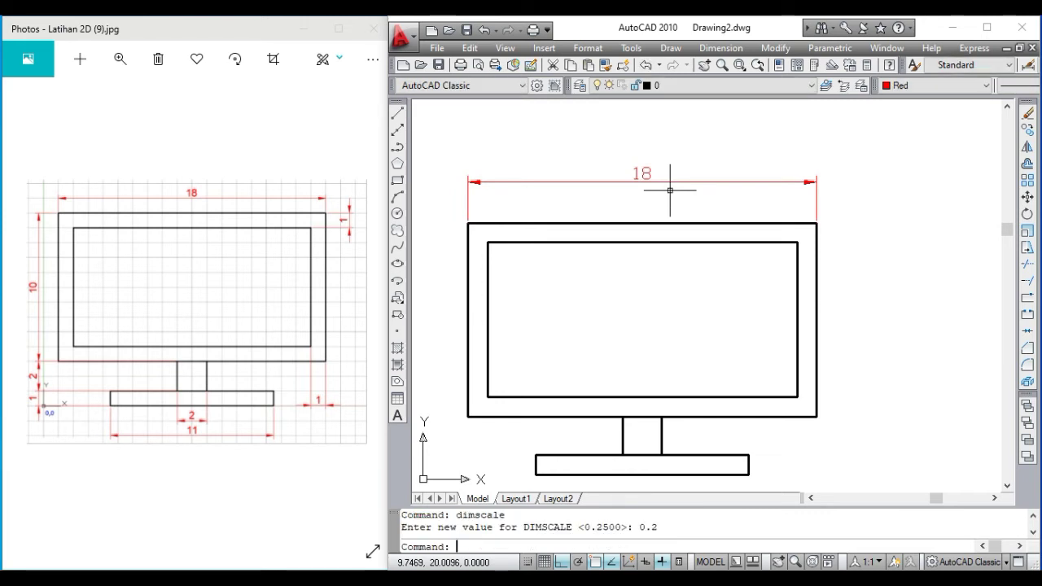
click(720, 48)
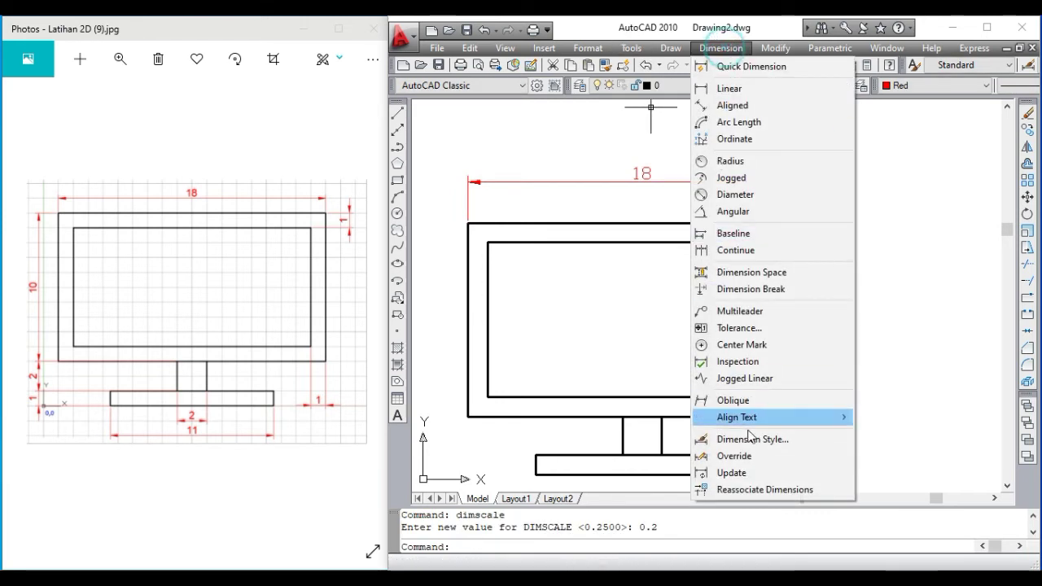
click(730, 472)
click(673, 210)
click(624, 155)
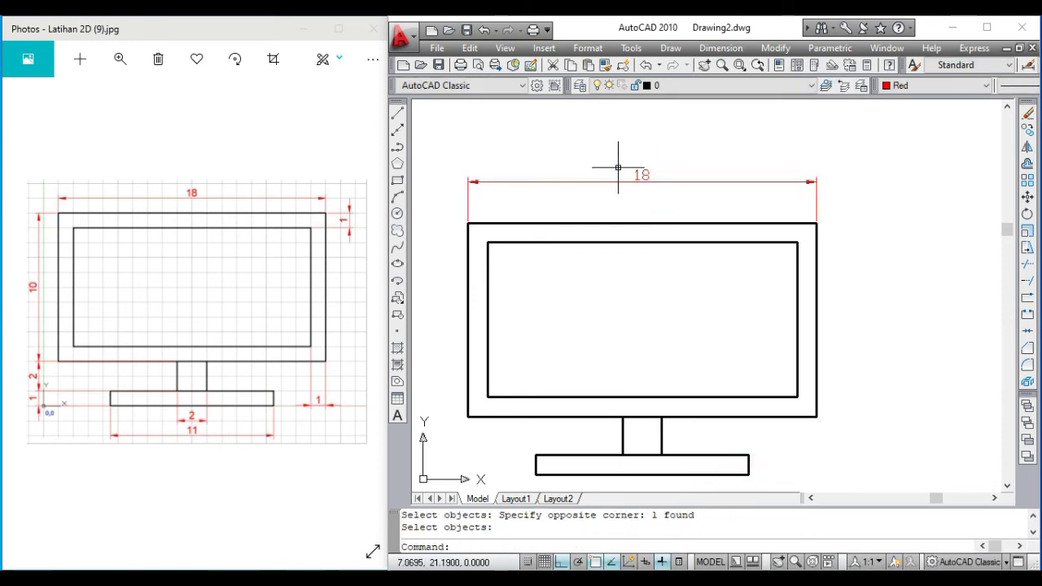
key(Return)
key(Escape)
key(Escape)
middle_drag(600, 209, 638, 197)
text(dli)
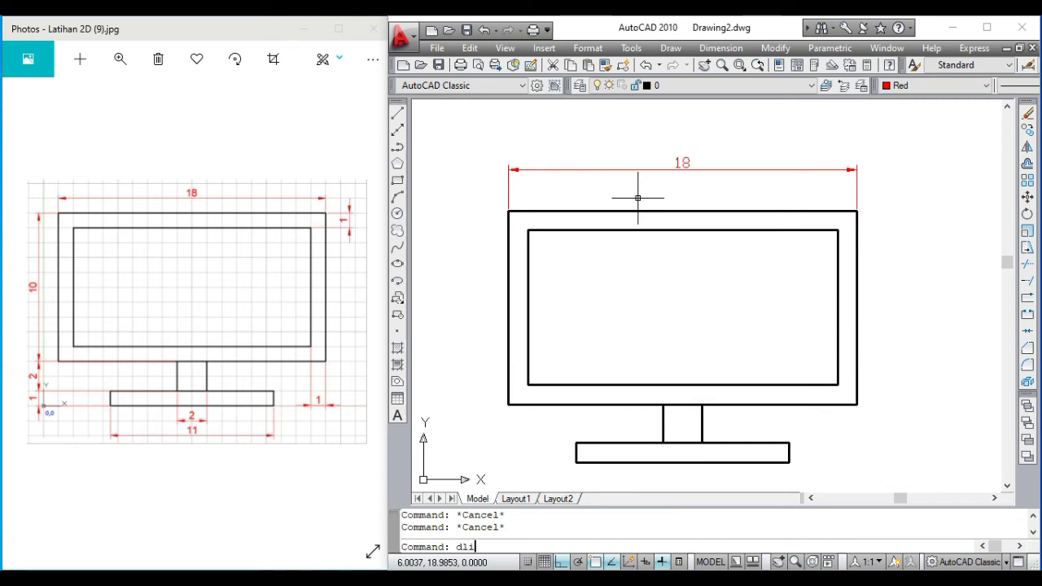
Step: Dimension the monitor frame's left edge with a 10 linear dimension
key(Return)
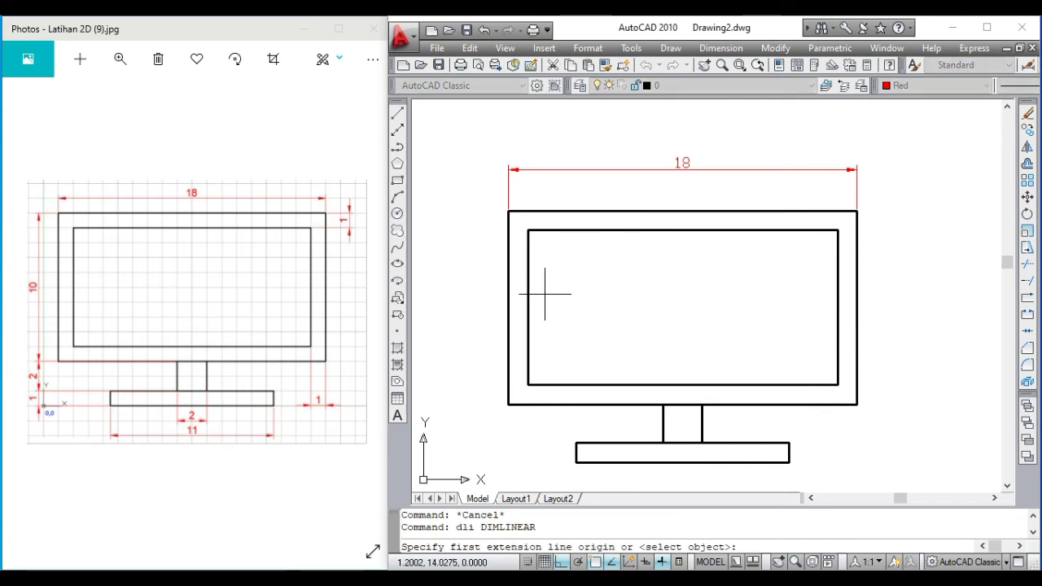
key(Return)
click(507, 242)
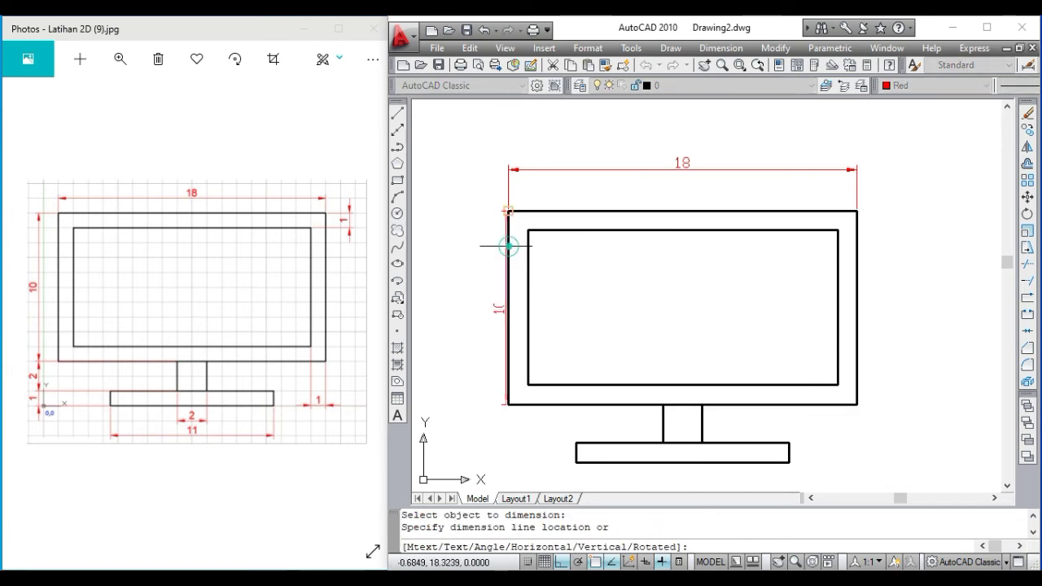
click(481, 243)
middle_drag(539, 355, 535, 312)
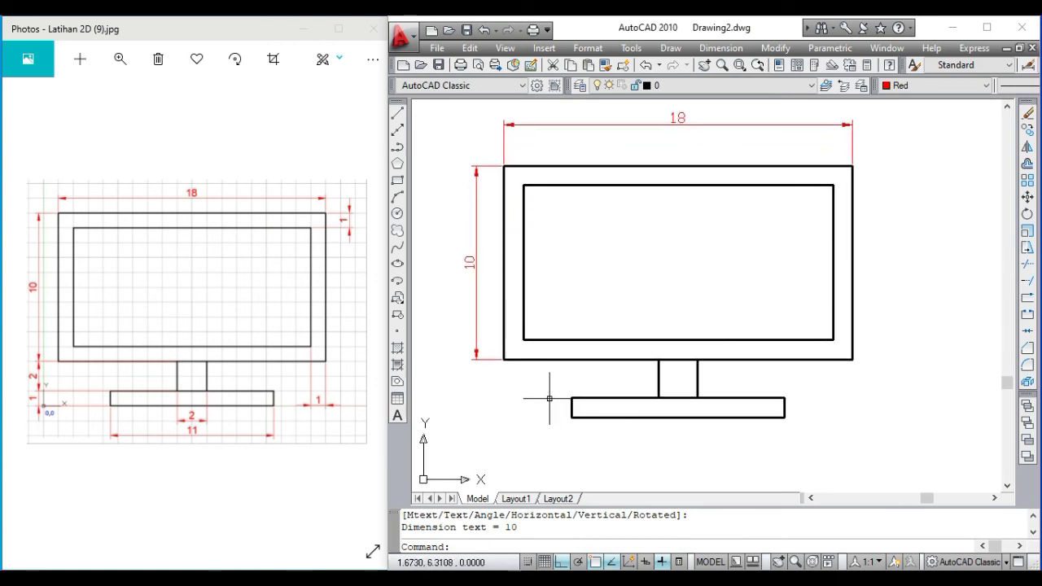
Step: Add a 1 dimension for the base edge and a 2 dimension for the stand height on the left
key(Return)
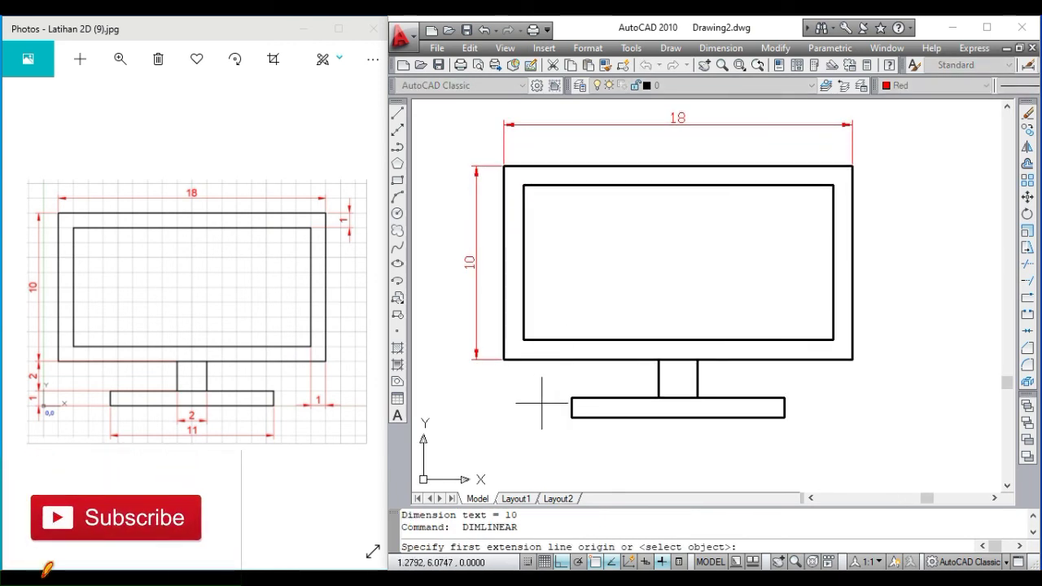
key(Return)
click(571, 407)
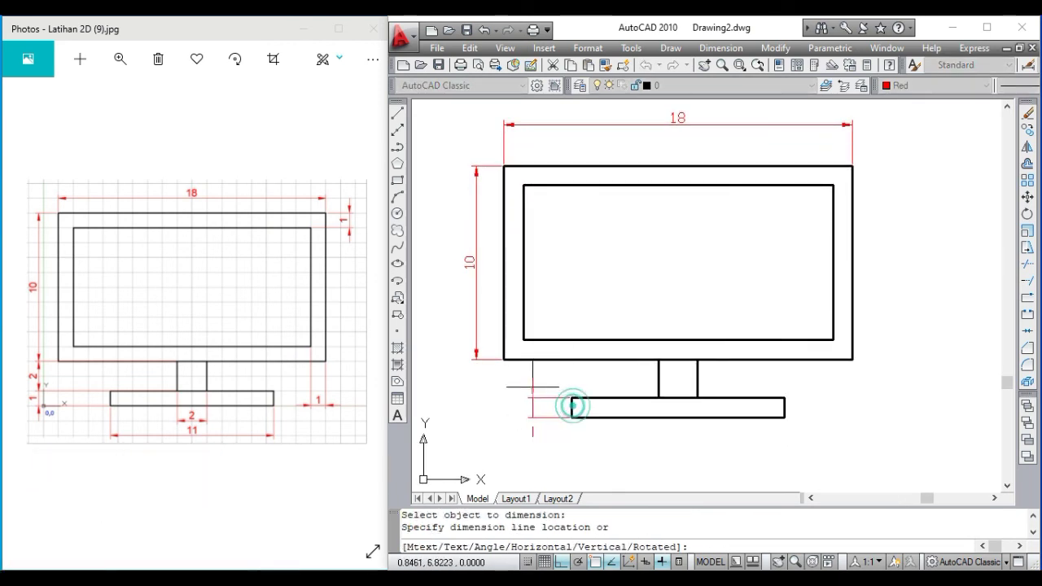
click(476, 359)
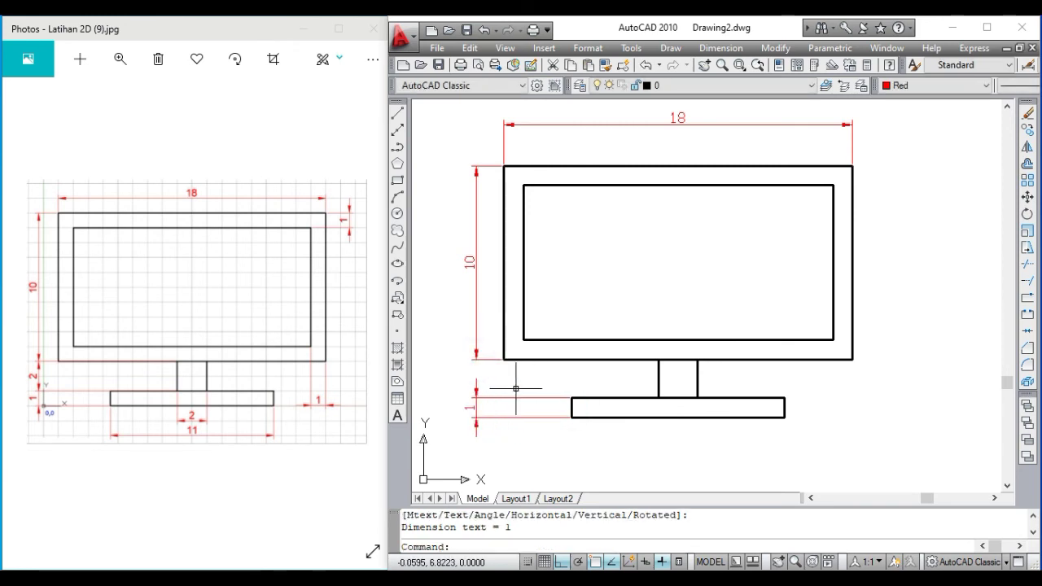
key(Return)
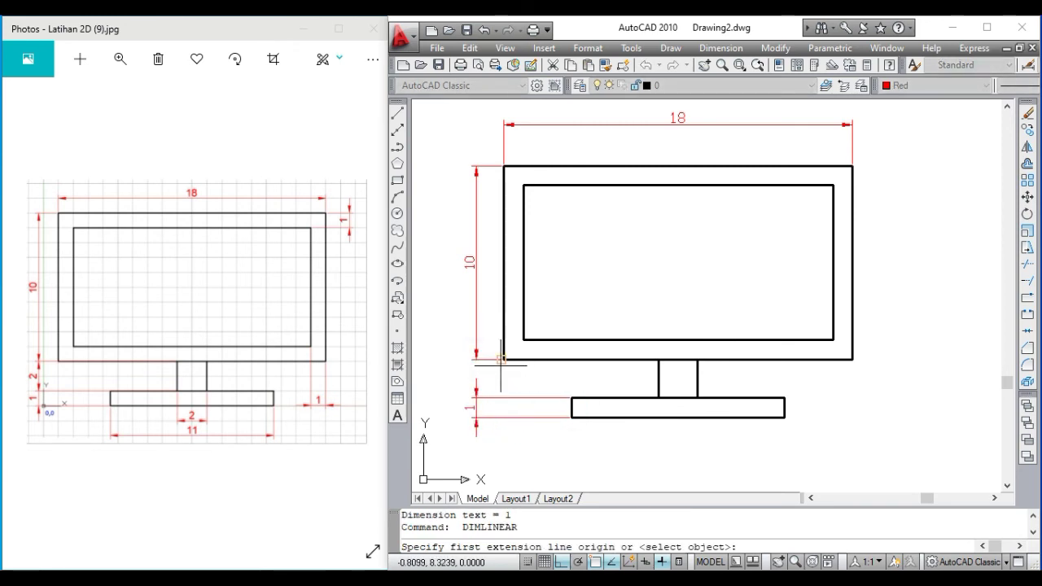
click(502, 359)
click(571, 397)
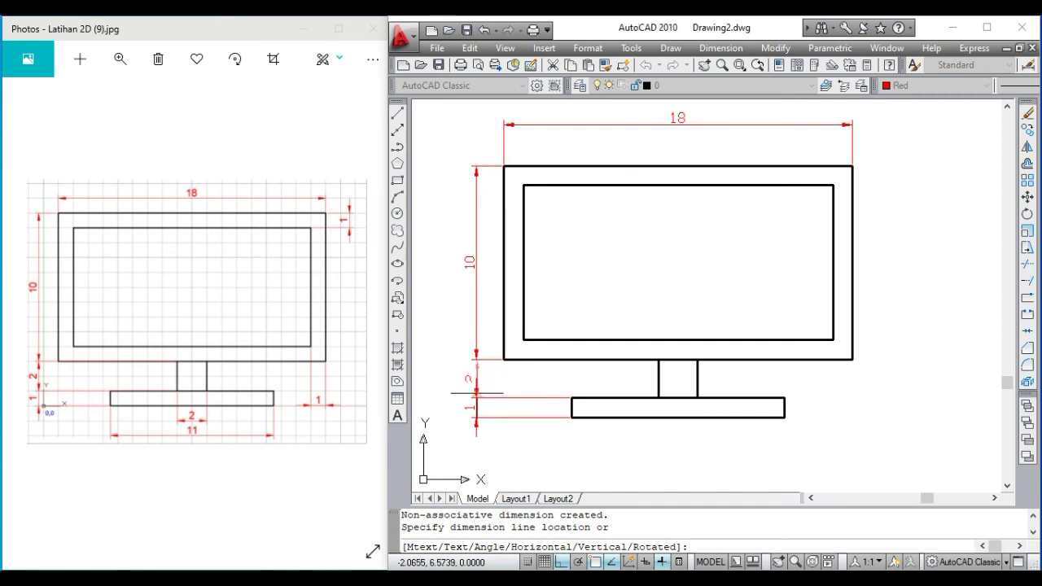
click(476, 397)
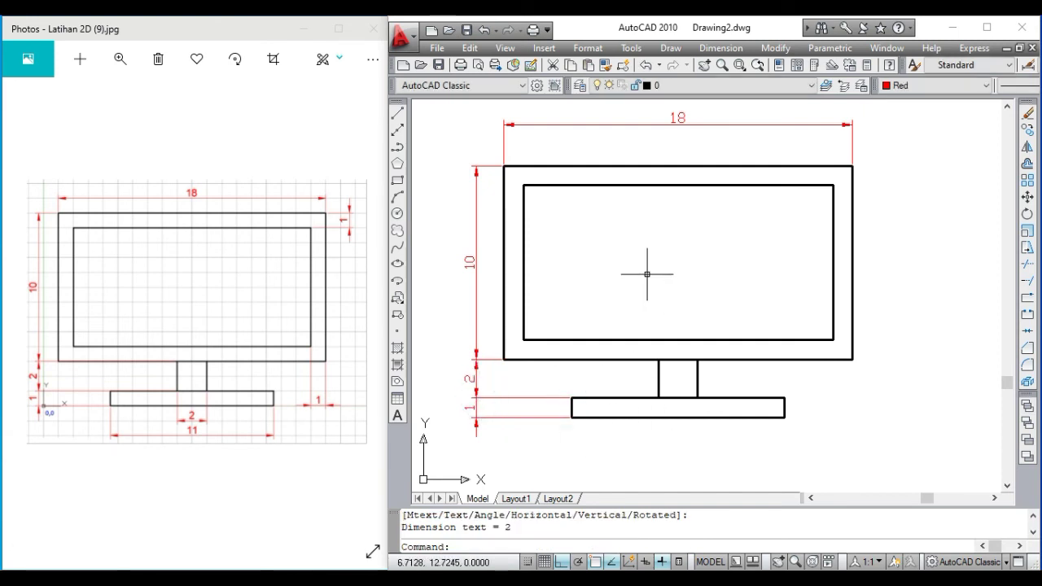
middle_drag(647, 273, 622, 275)
Step: Add two 1 bezel-thickness dimensions at the frame's top-right and bottom-right corners
key(Return)
click(827, 167)
click(808, 188)
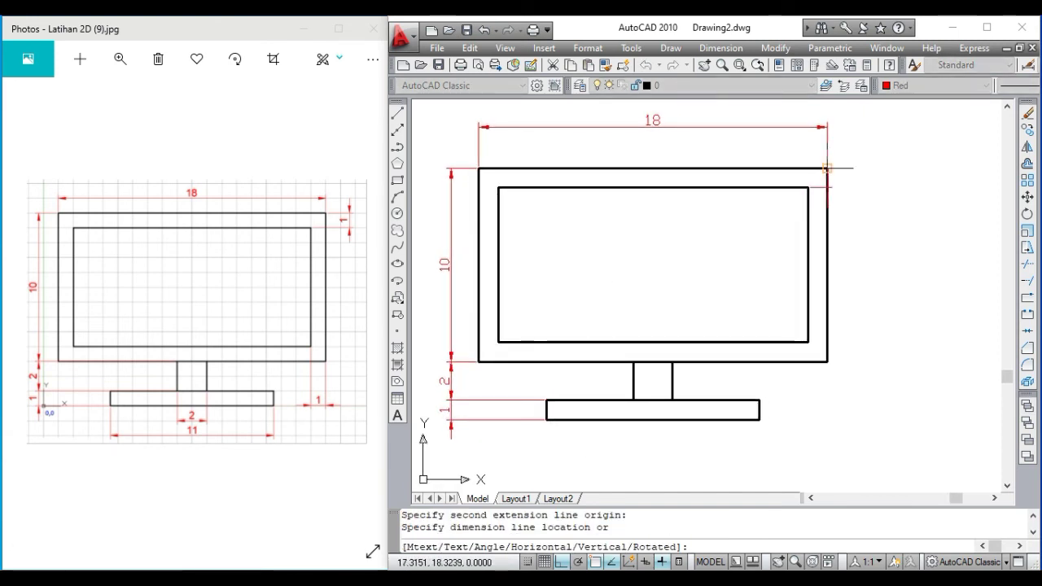
click(852, 168)
key(Return)
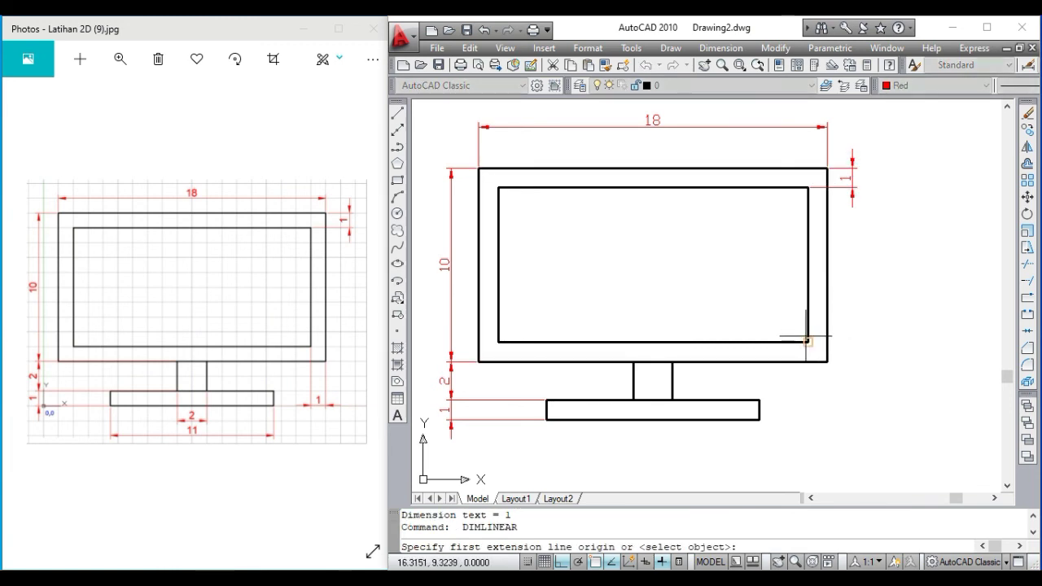
click(807, 342)
click(827, 361)
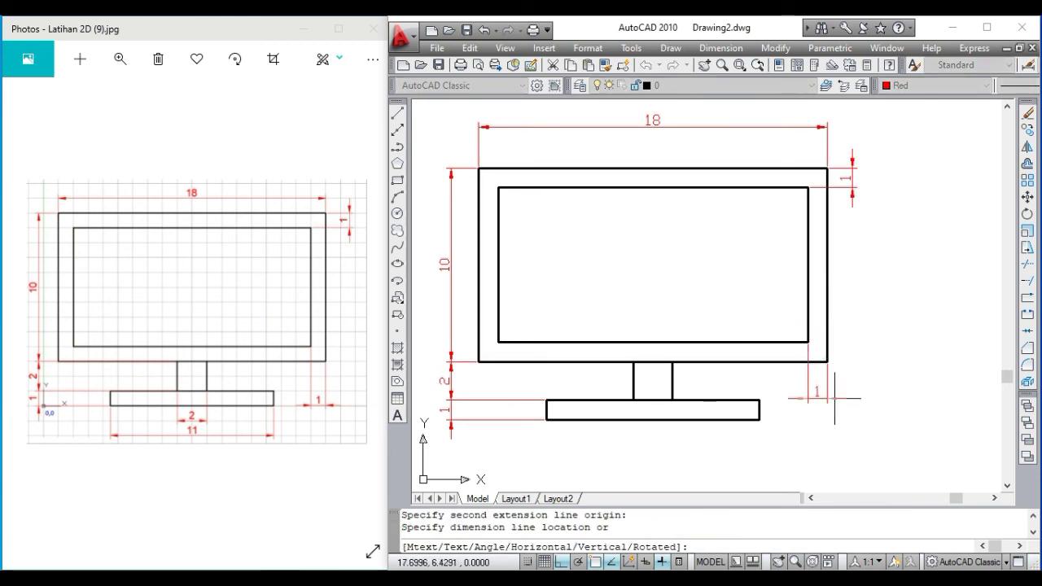
click(834, 399)
middle_drag(781, 409, 782, 395)
Step: Dimension the stand width as 2 and the base width as 11 below the monitor
key(Return)
click(633, 386)
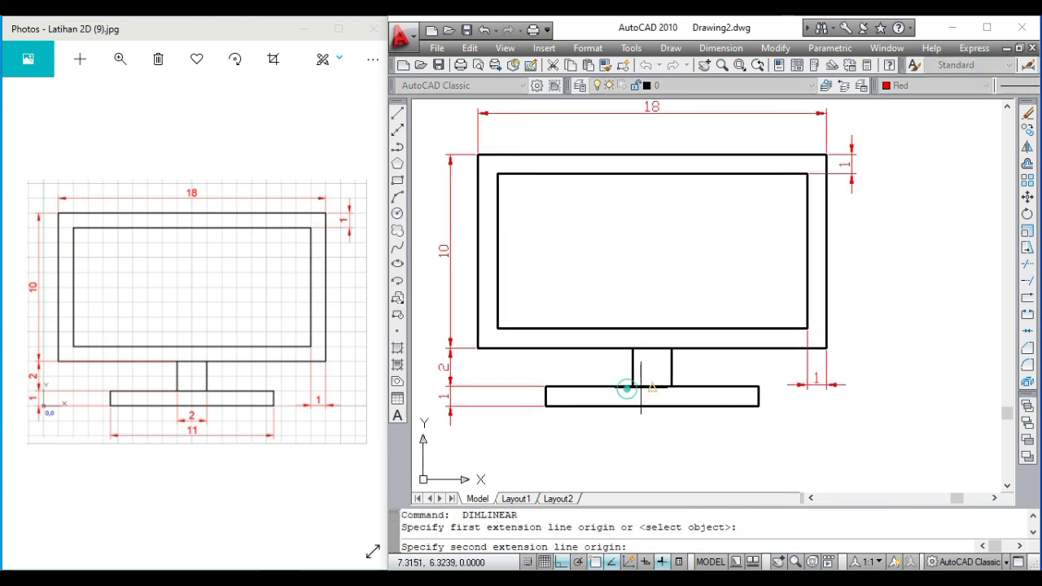
click(672, 386)
click(652, 432)
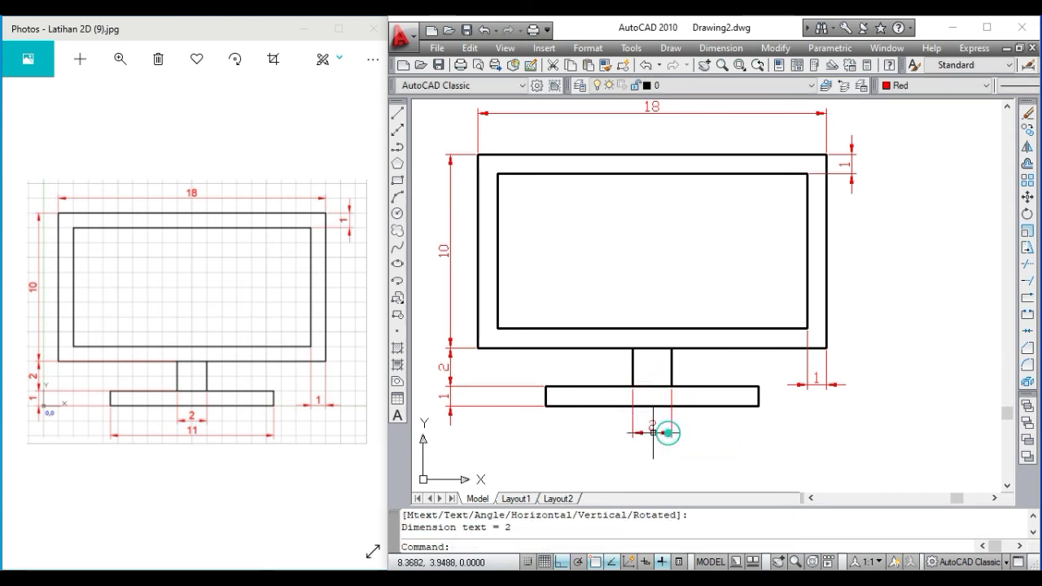
key(Return)
click(545, 405)
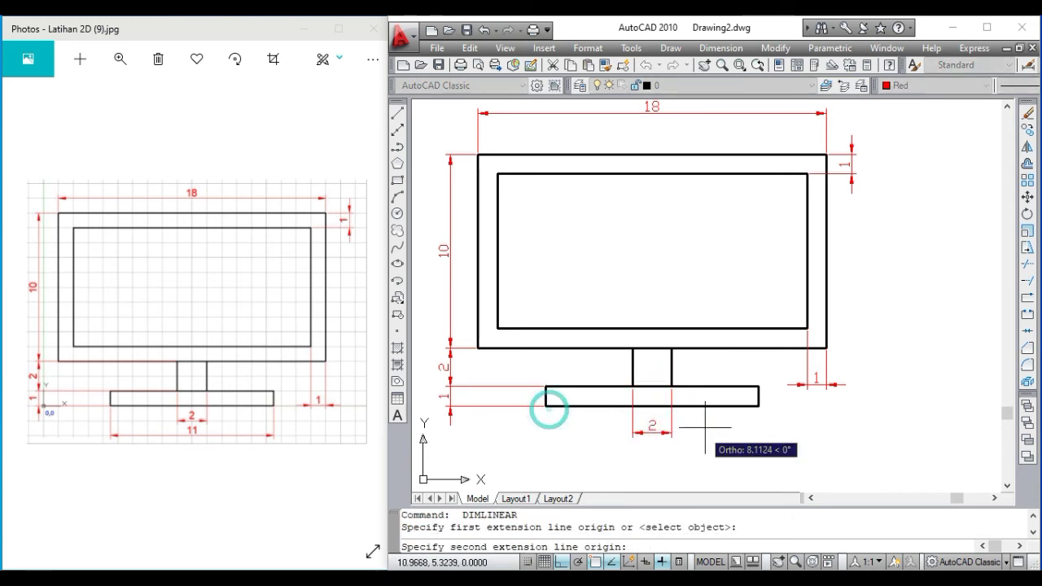
click(758, 405)
click(745, 457)
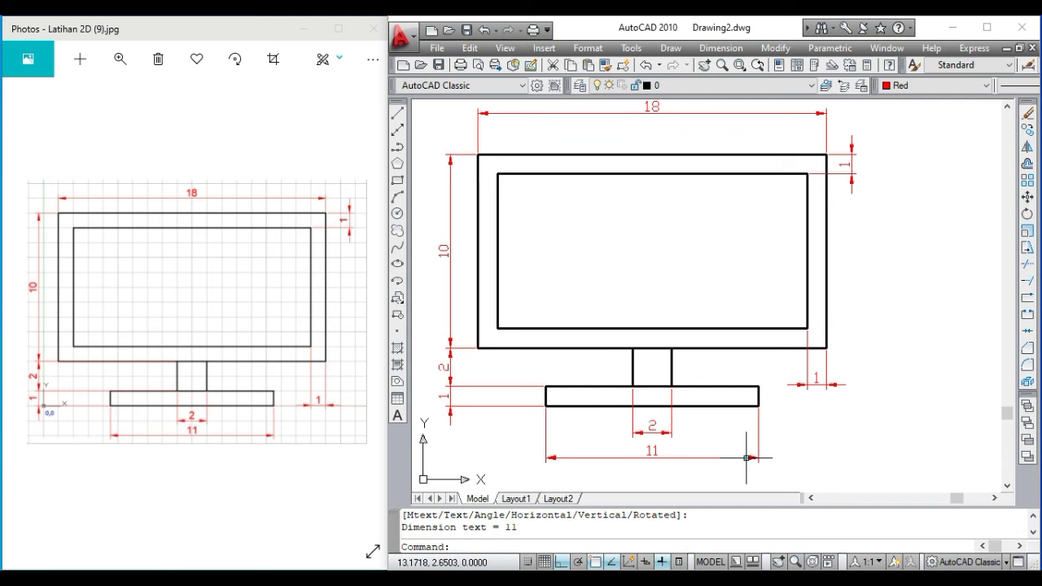
middle_click(702, 288)
middle_click(703, 288)
scroll(714, 291, up, 3)
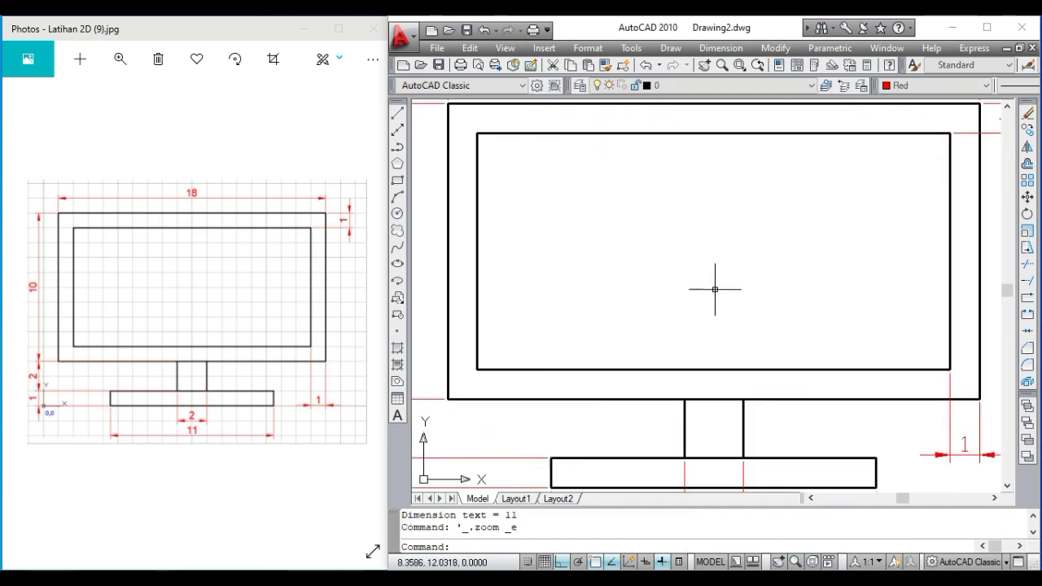
middle_click(721, 335)
middle_click(721, 334)
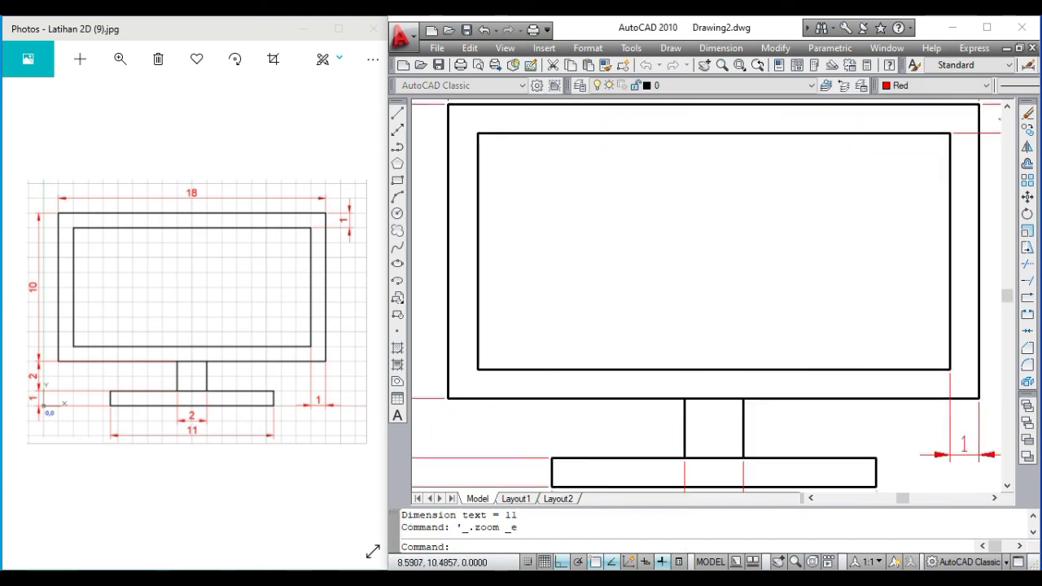